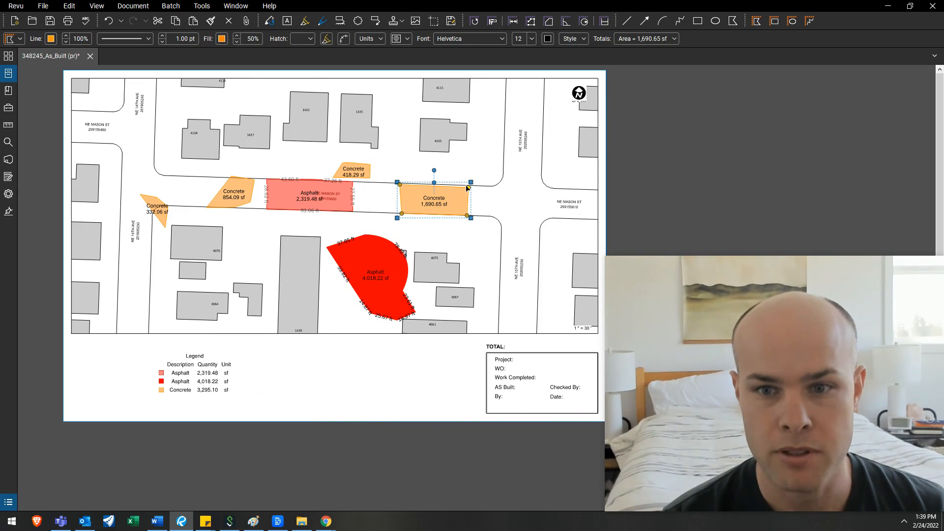
Step: Try stretching the upper-right corner of the easternmost concrete area outward, and undo the change
{"action": "left_click_drag", "start_coordinate": [468, 187], "coordinate": [483, 181]}
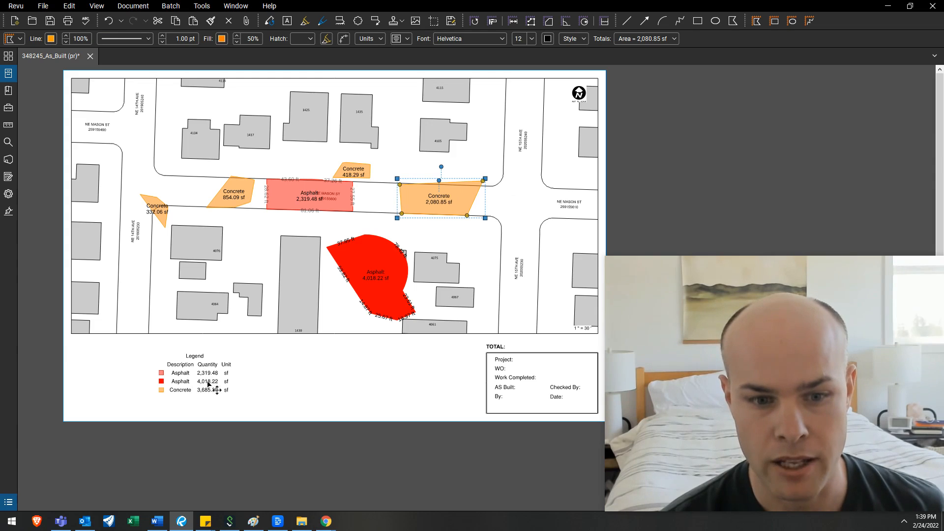
{"action": "key", "text": "ctrl+z"}
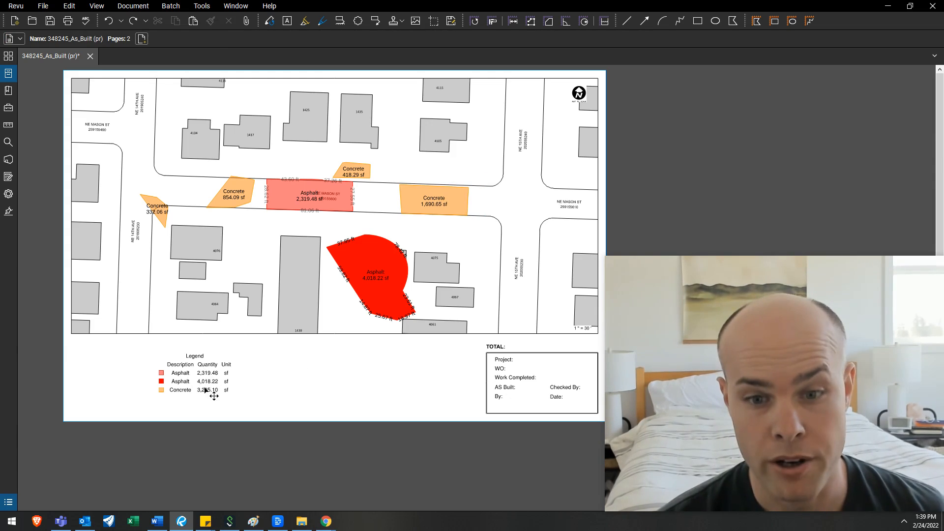
Step: Stretch the solid red asphalt area's lower-right corner eastward to building 4067 and convert the edge above it to an arc
{"action": "scroll", "coordinate": [373, 325], "scroll_direction": "up", "scroll_amount": 1}
{"action": "left_click", "coordinate": [385, 302]}
{"action": "left_click_drag", "start_coordinate": [424, 310], "coordinate": [462, 309]}
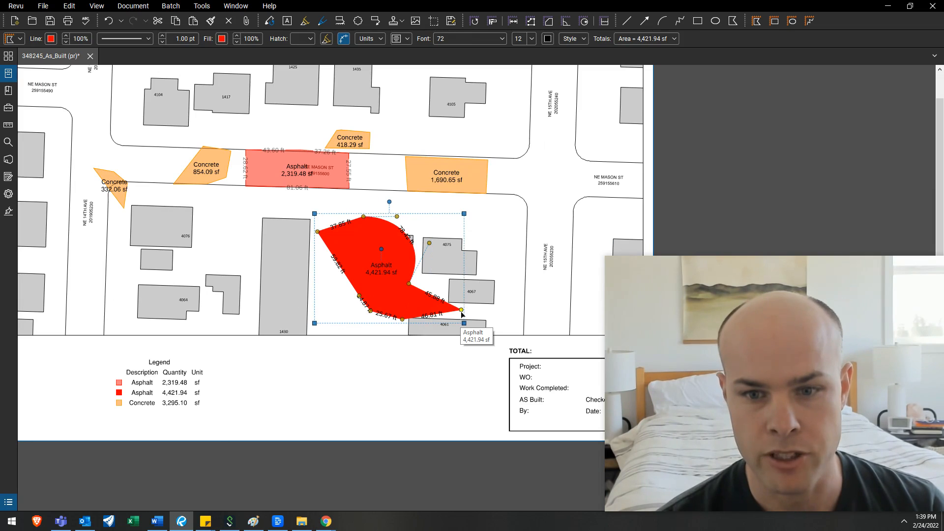
{"action": "right_click", "coordinate": [434, 301]}
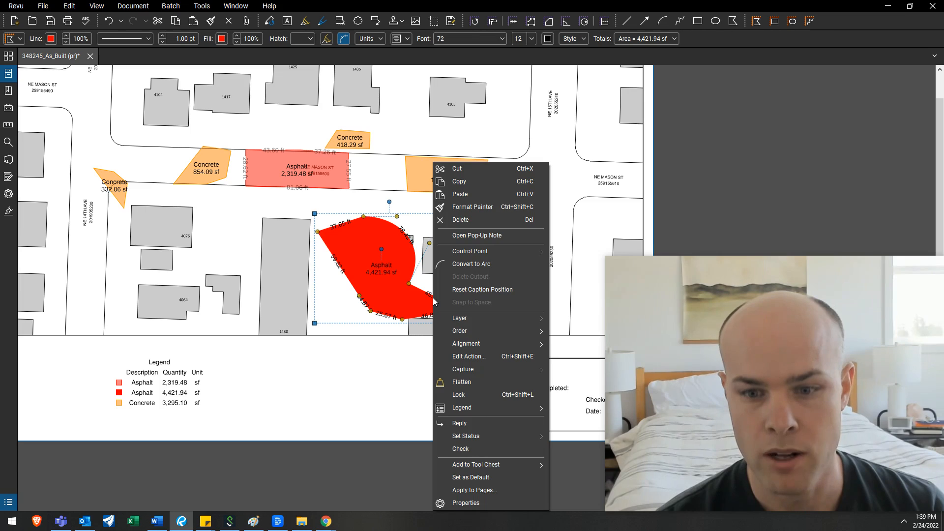
{"action": "left_click", "coordinate": [471, 264]}
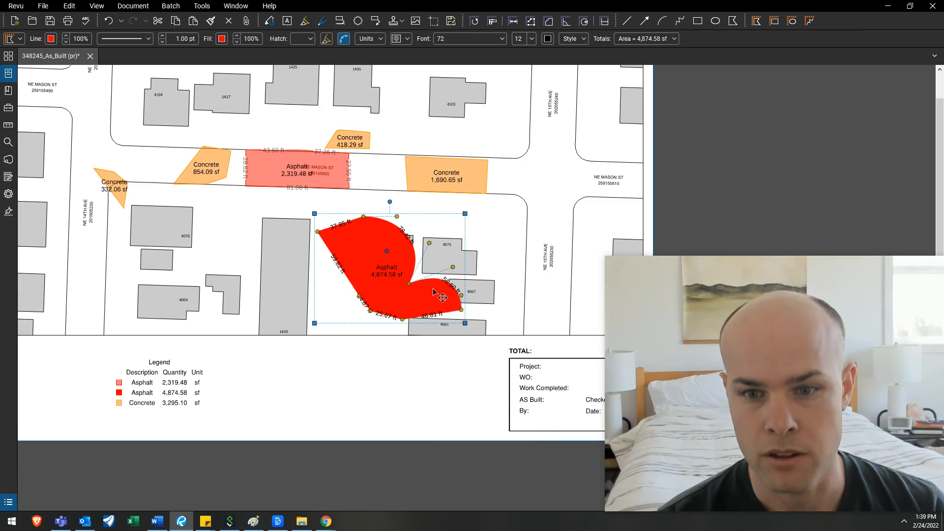
Step: Add a control point on the solid red asphalt area's west edge and pull it outward to building 1430
{"action": "right_click", "coordinate": [338, 268]}
{"action": "mouse_move", "coordinate": [374, 251]}
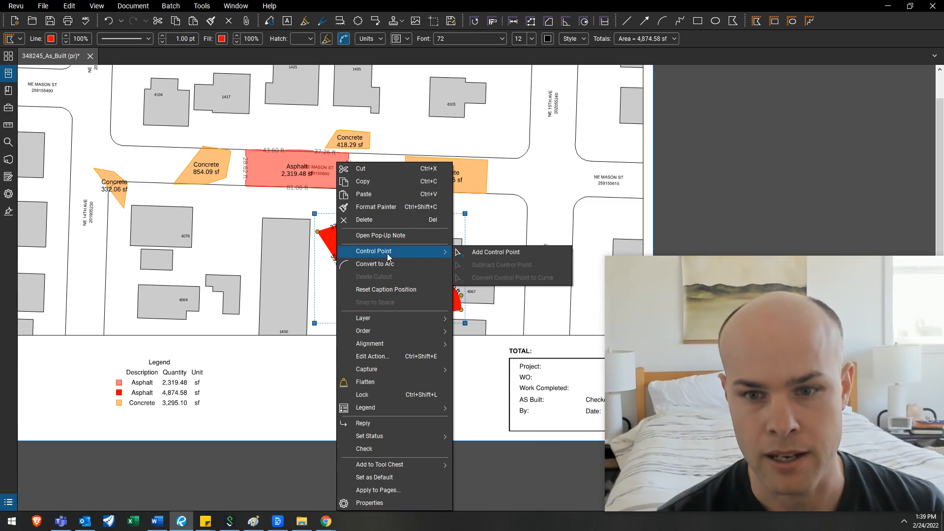
{"action": "left_click", "coordinate": [492, 251]}
{"action": "left_click_drag", "start_coordinate": [339, 264], "coordinate": [312, 279]}
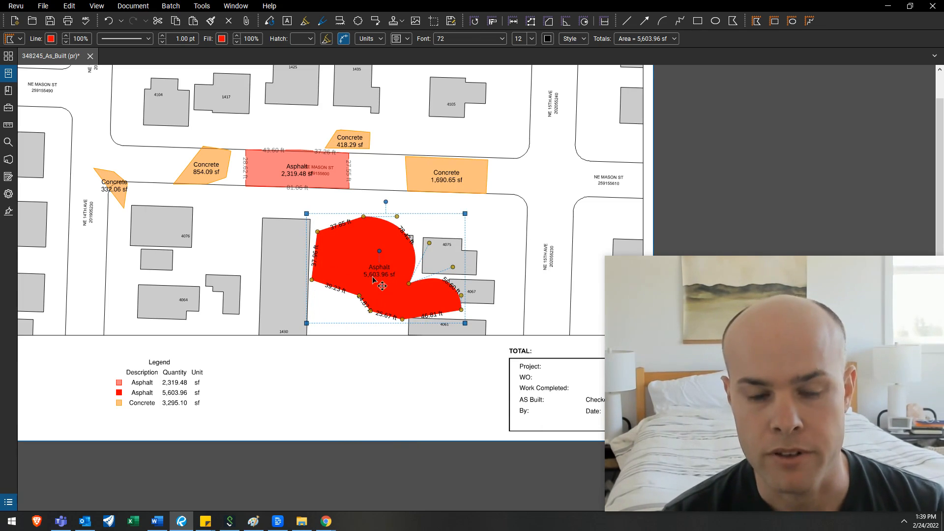
{"action": "left_click", "coordinate": [249, 395]}
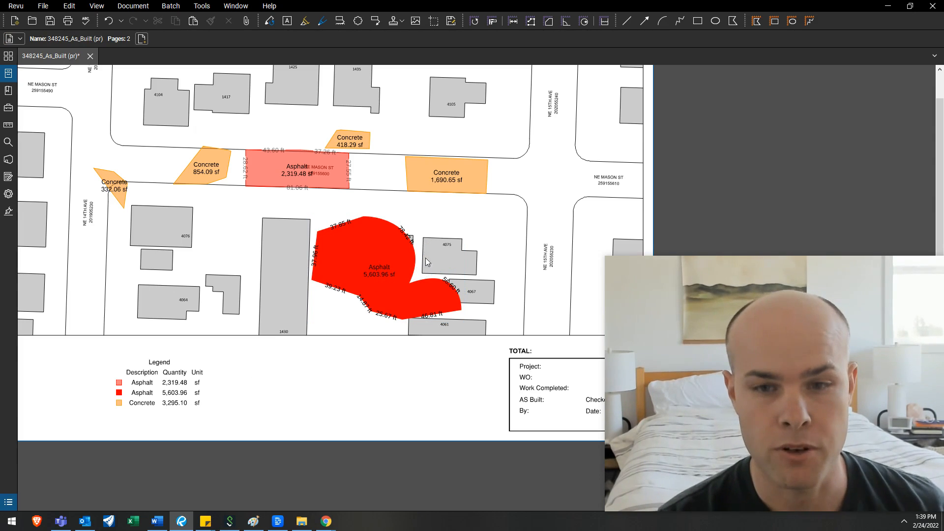
Step: Change the fill color of the easternmost concrete area on NE Mason St to teal
{"action": "left_click", "coordinate": [463, 176]}
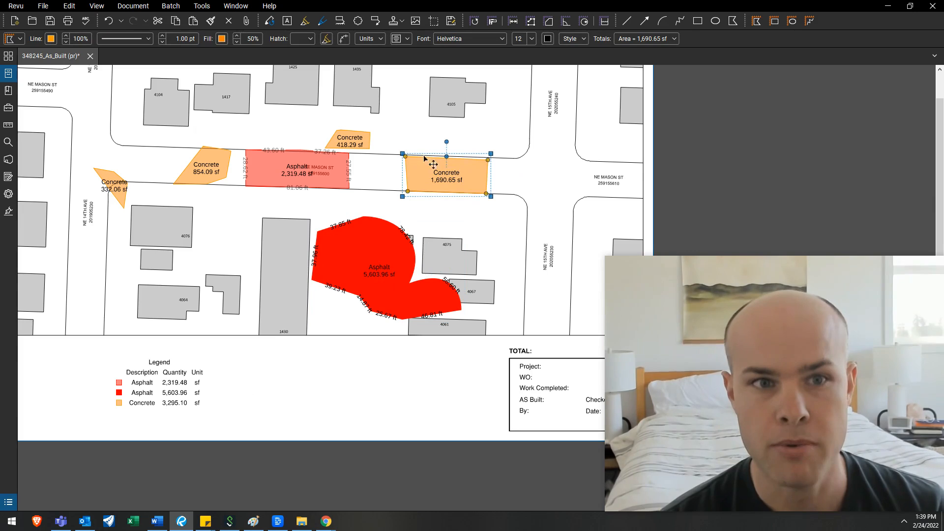
{"action": "left_click", "coordinate": [227, 39]}
{"action": "left_click", "coordinate": [259, 79]}
{"action": "left_click", "coordinate": [429, 222]}
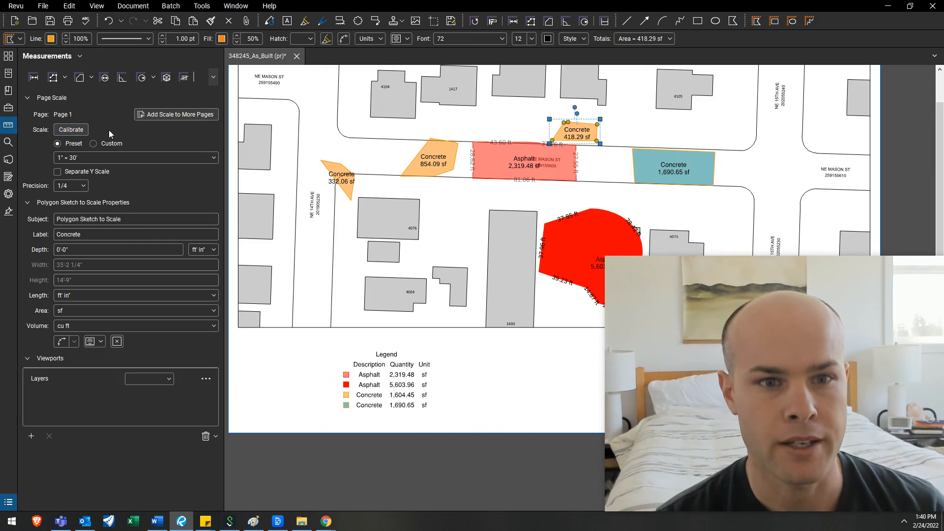
Step: Relabel the small concrete area north of the pink asphalt patch as "dirt"
{"action": "left_click", "coordinate": [131, 232]}
{"action": "key", "text": "ctrl+a"}
{"action": "type", "text": "di"}
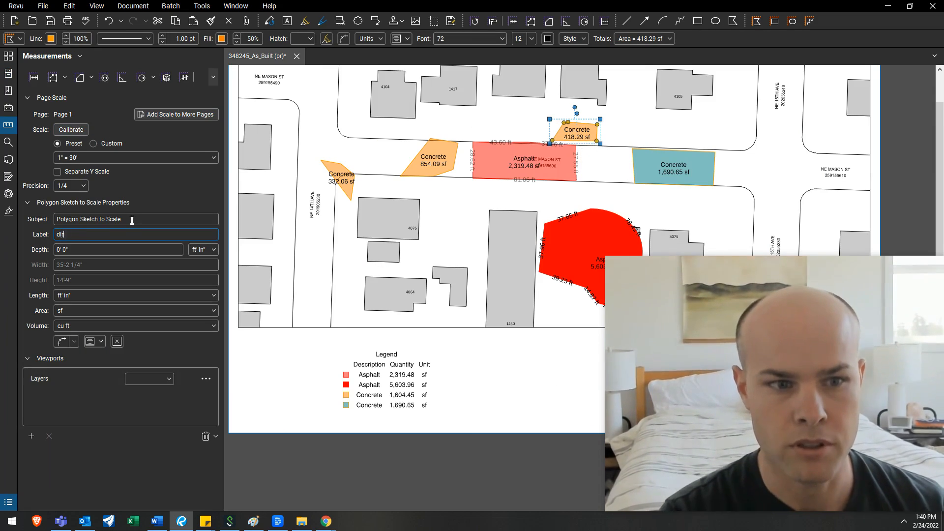
{"action": "type", "text": "rt"}
{"action": "left_click", "coordinate": [472, 382]}
{"action": "mouse_move", "coordinate": [421, 398]}
{"action": "left_mouse_down"}
{"action": "mouse_move", "coordinate": [419, 379]}
{"action": "mouse_move", "coordinate": [452, 366]}
{"action": "mouse_move", "coordinate": [436, 370]}
{"action": "left_mouse_up"}
{"action": "left_click", "coordinate": [455, 369]}
Step: On page 2, start a Polygon Sketch to Scale at the north curb of NE Mason St with a 30 ft first side
{"action": "key", "text": "Right"}
{"action": "scroll", "coordinate": [461, 291], "scroll_direction": "down", "scroll_amount": 1}
{"action": "left_click_drag", "start_coordinate": [461, 291], "coordinate": [428, 317]}
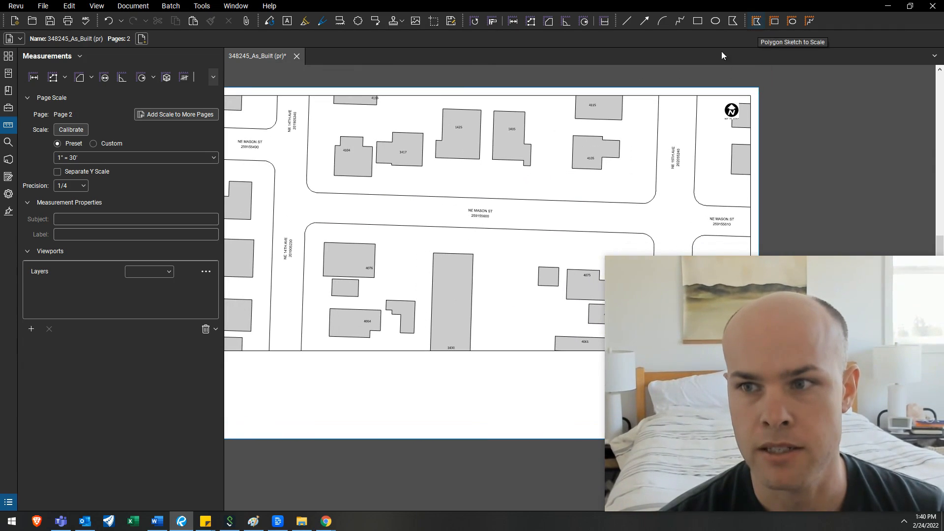
{"action": "left_click", "coordinate": [756, 21]}
{"action": "scroll", "coordinate": [351, 200], "scroll_direction": "up", "scroll_amount": 2}
{"action": "left_click", "coordinate": [315, 187]}
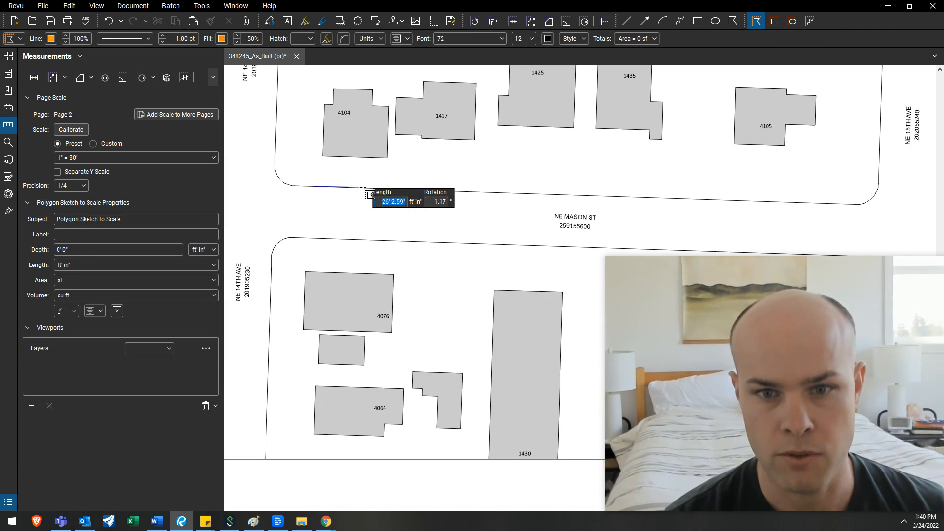
{"action": "type", "text": "30"}
{"action": "key", "text": "Tab"}
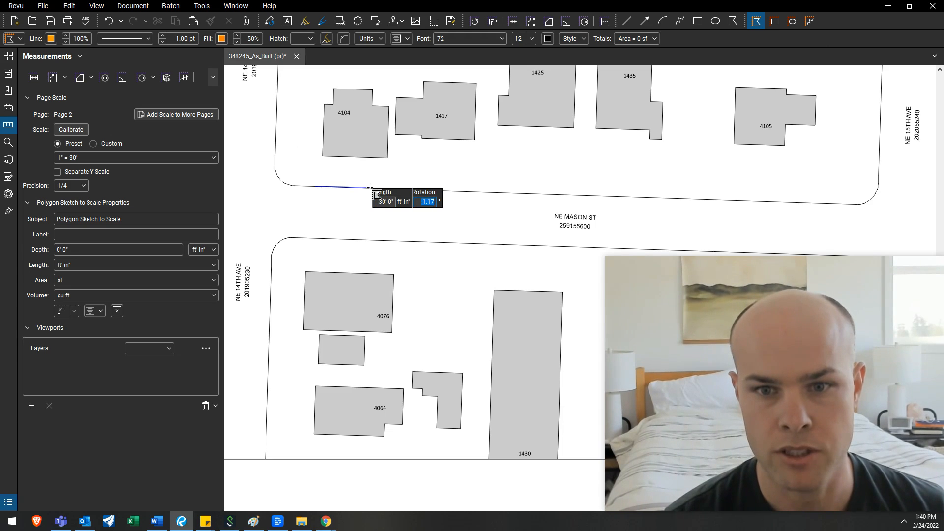
{"action": "key", "text": "Tab"}
Step: Add a 50 ft side at -75° rotation and close the polygon around the west end of NE Mason St
{"action": "type", "text": "50"}
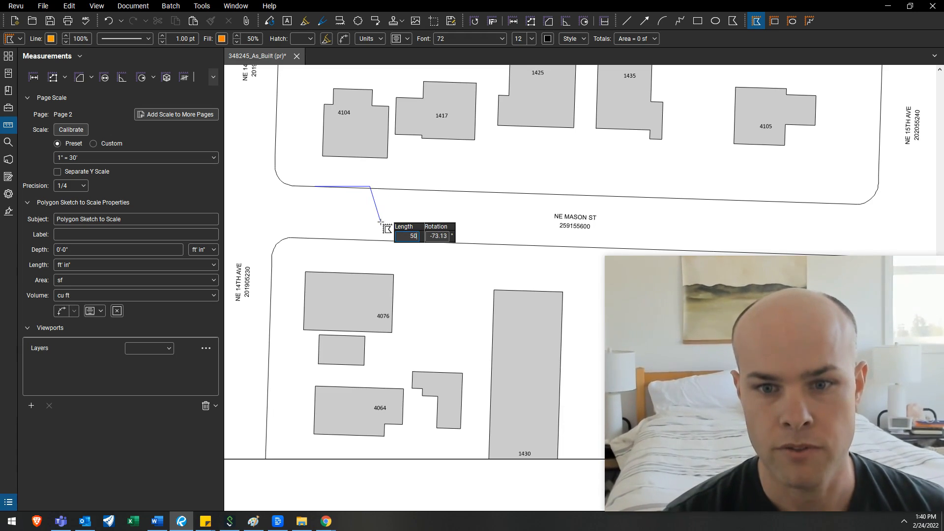
{"action": "key", "text": "Tab"}
{"action": "type", "text": "-75"}
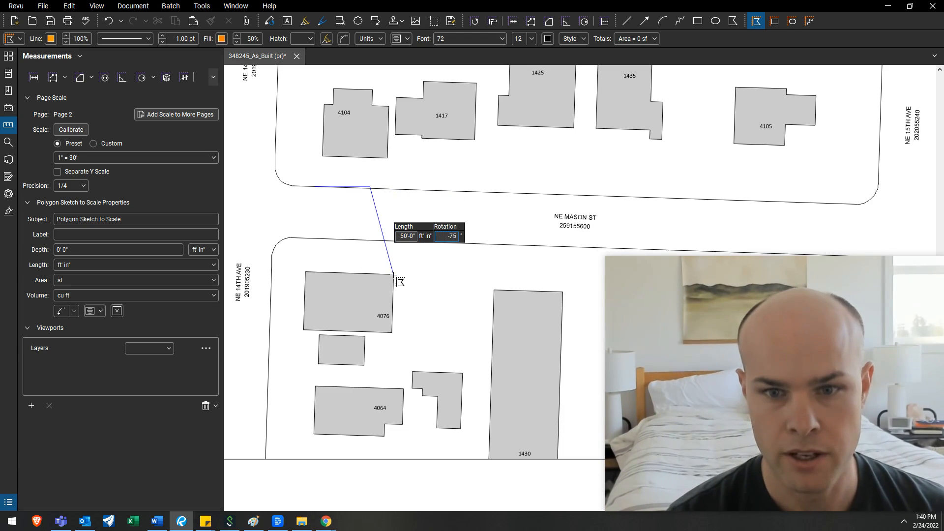
{"action": "key", "text": "Return"}
{"action": "left_click", "coordinate": [285, 238]}
{"action": "left_click", "coordinate": [290, 197]}
{"action": "double_click", "coordinate": [296, 196]}
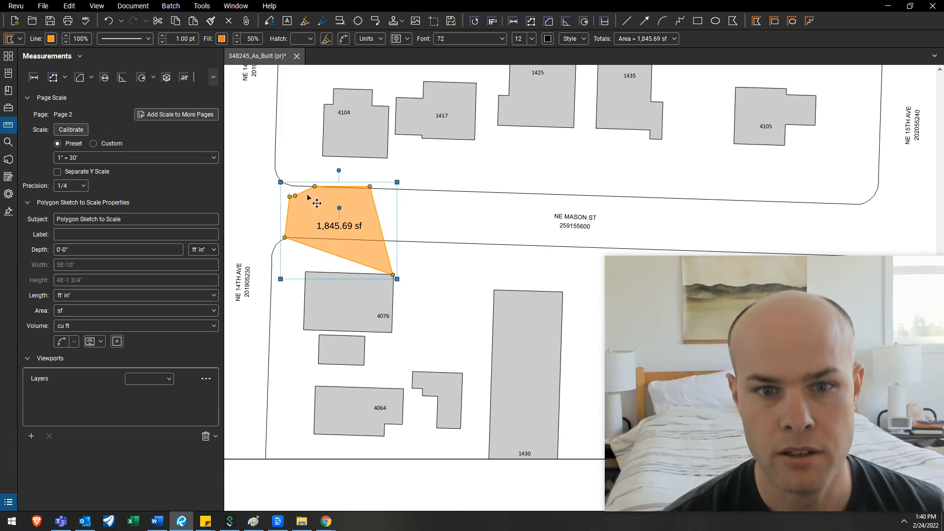
Step: Reduce the new polygon's fill opacity to 30%, and lower it further to 20%
{"action": "scroll", "coordinate": [384, 194], "scroll_direction": "down", "scroll_amount": 3}
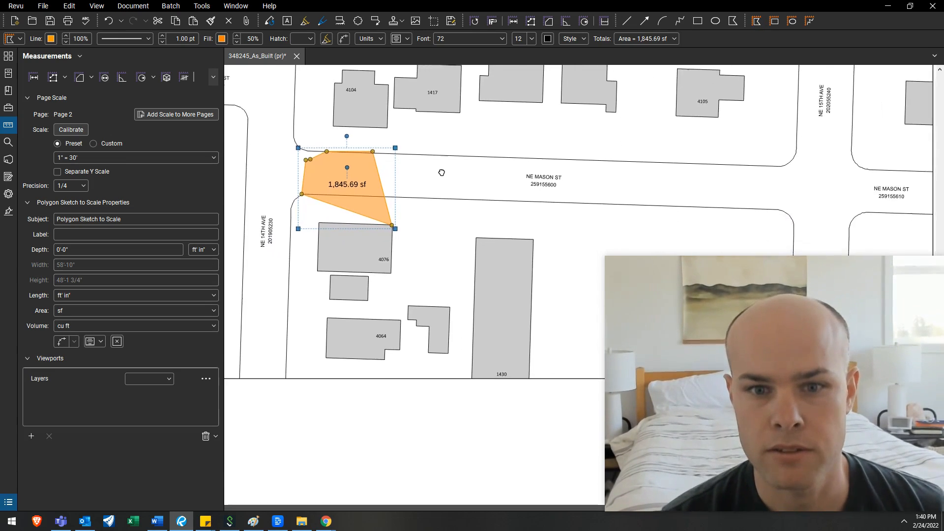
{"action": "left_click", "coordinate": [374, 187]}
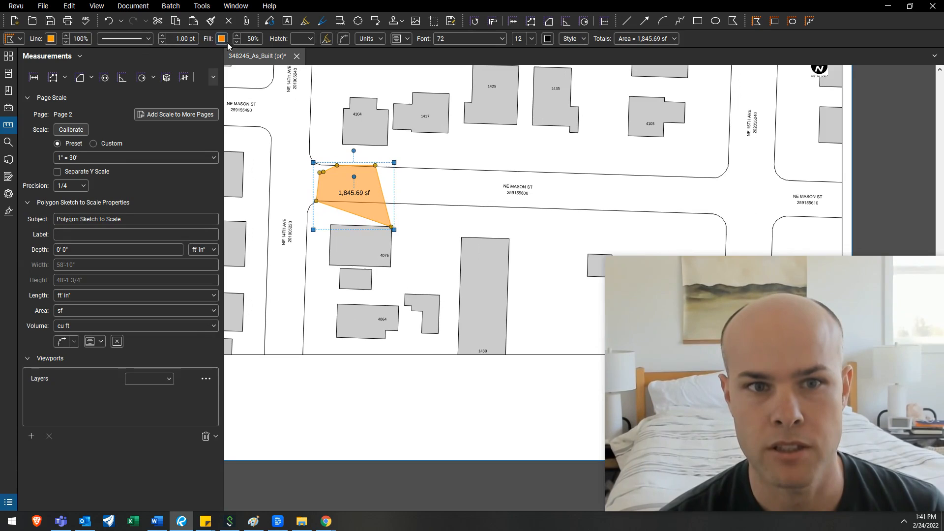
{"action": "left_click", "coordinate": [257, 41]}
{"action": "type", "text": "30"}
{"action": "key", "text": "Return"}
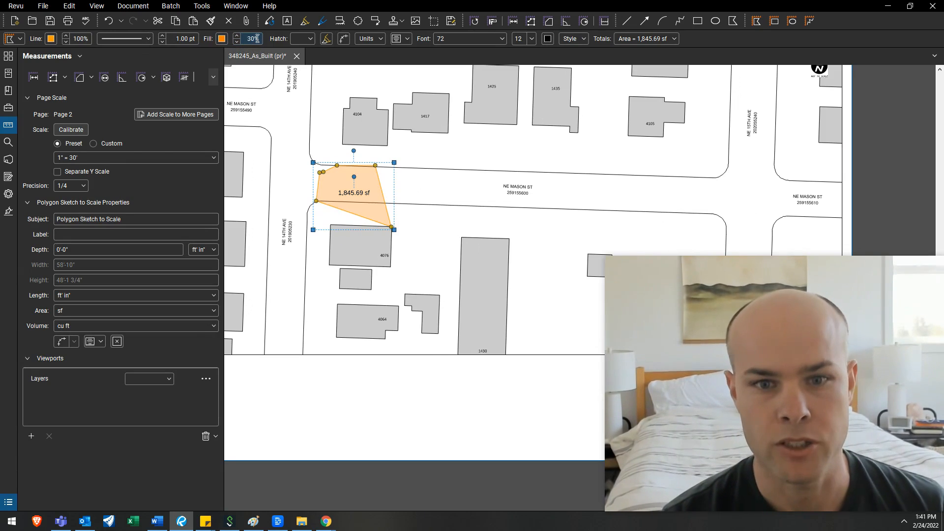
{"action": "left_click", "coordinate": [253, 38]}
{"action": "key", "text": "Return"}
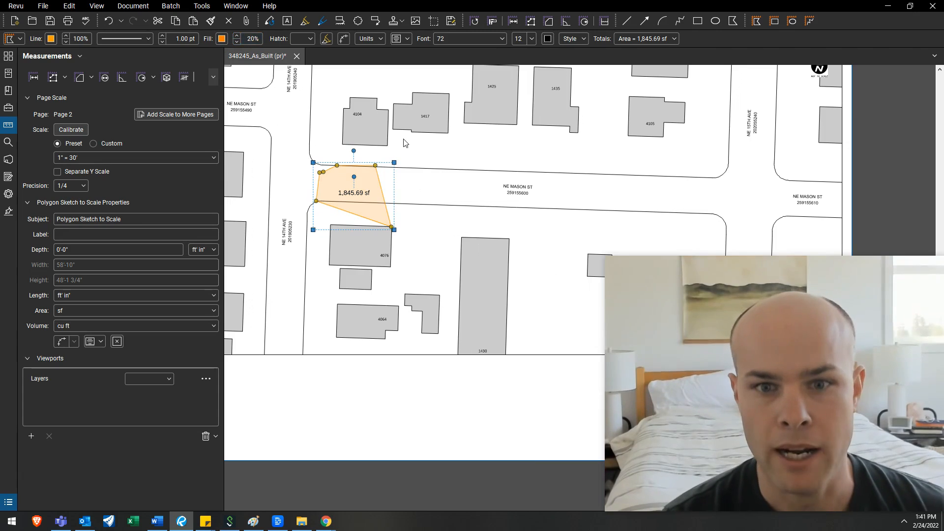
{"action": "left_click", "coordinate": [406, 144]}
Step: Show the segment lengths along the sides of the polygon
{"action": "left_click", "coordinate": [365, 200]}
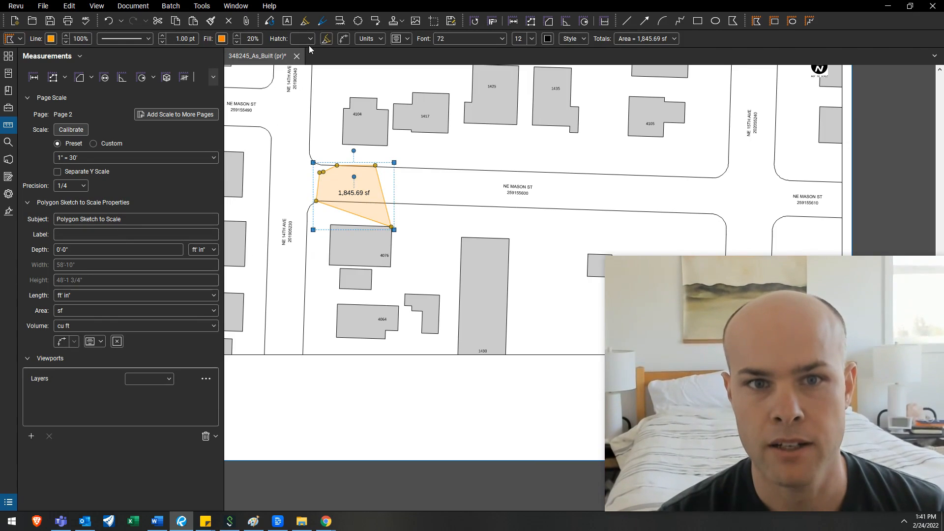
{"action": "left_click", "coordinate": [346, 40]}
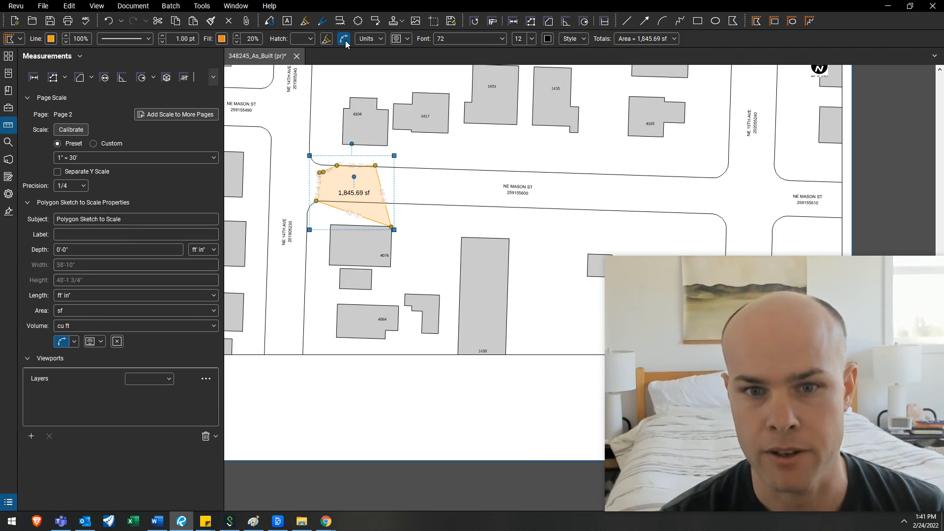
{"action": "left_click", "coordinate": [434, 146]}
Step: Set the polygon's fill opacity to 100%
{"action": "left_click", "coordinate": [379, 194]}
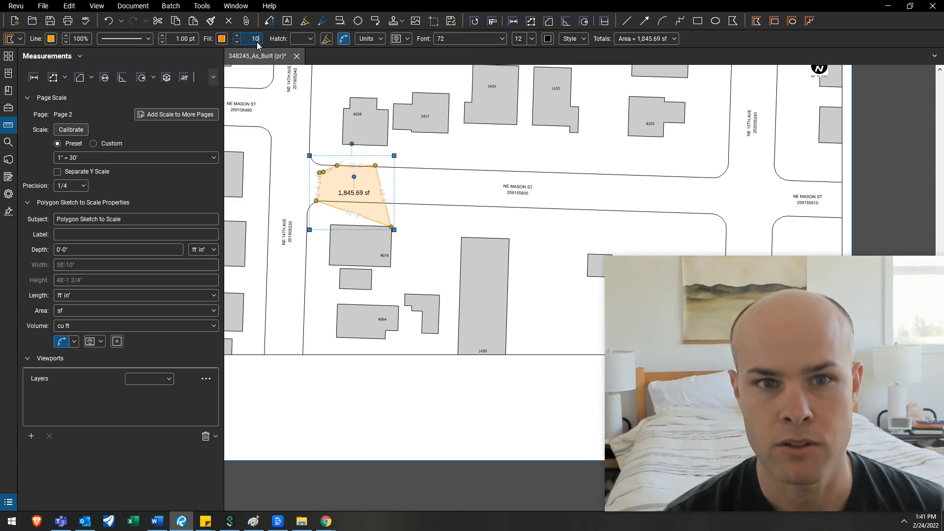
{"action": "key", "text": "Return"}
{"action": "left_click", "coordinate": [413, 172]}
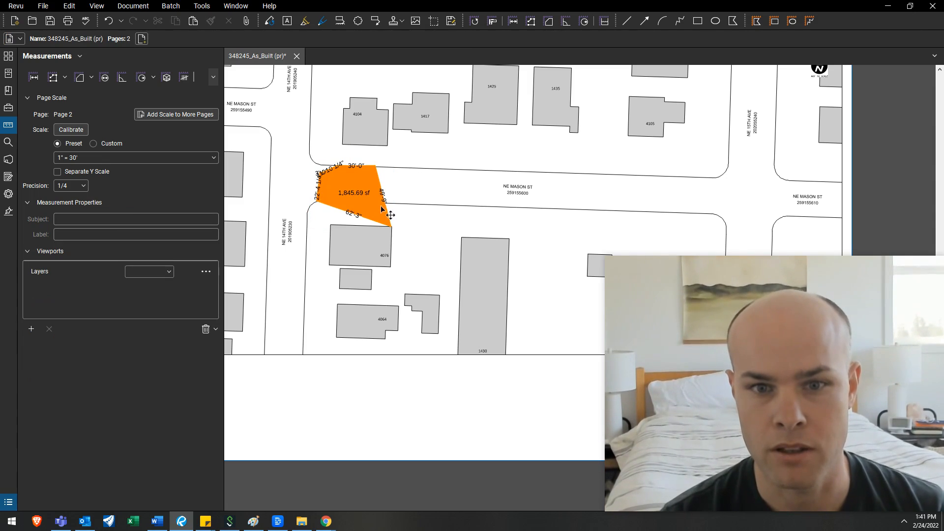
{"action": "left_click", "coordinate": [370, 189]}
{"action": "left_click", "coordinate": [435, 164]}
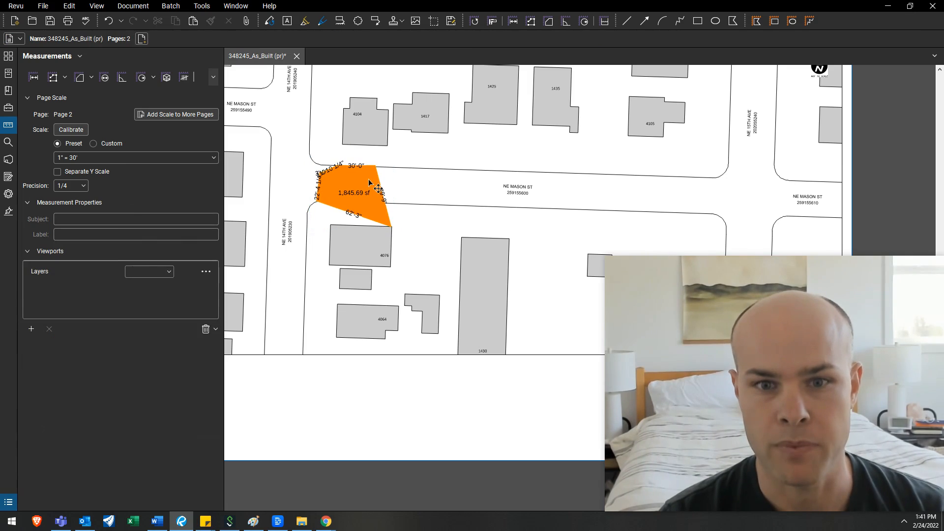
Step: Set the polygon's length units to decimal feet (ft)
{"action": "left_click", "coordinate": [373, 186]}
{"action": "left_click", "coordinate": [370, 41]}
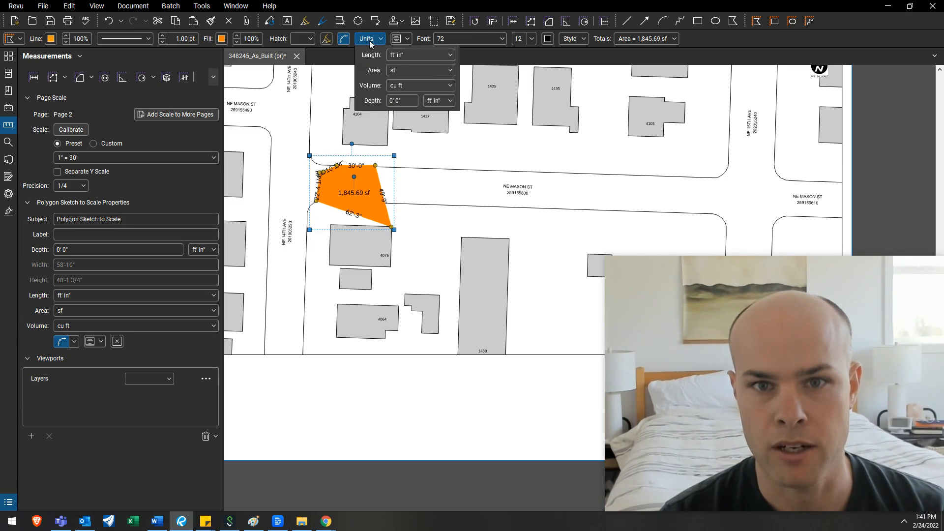
{"action": "left_click", "coordinate": [403, 58]}
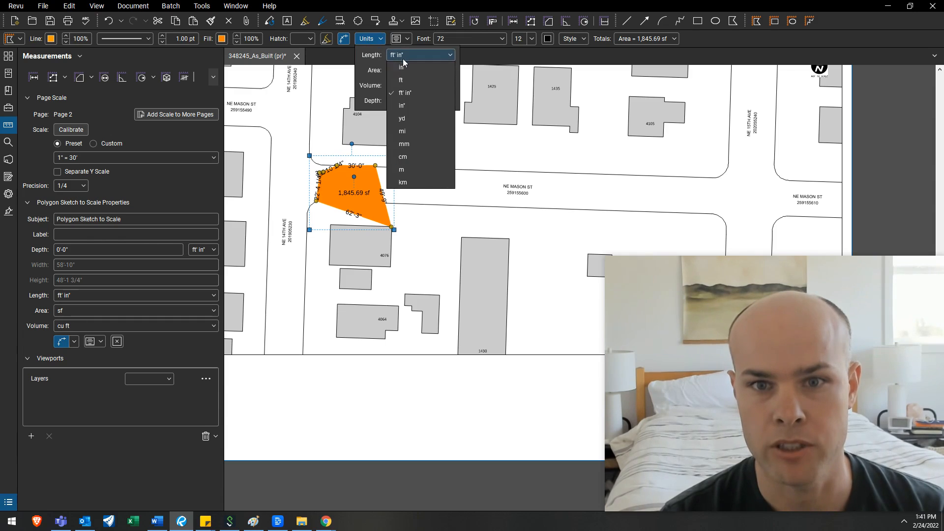
{"action": "left_click", "coordinate": [401, 80]}
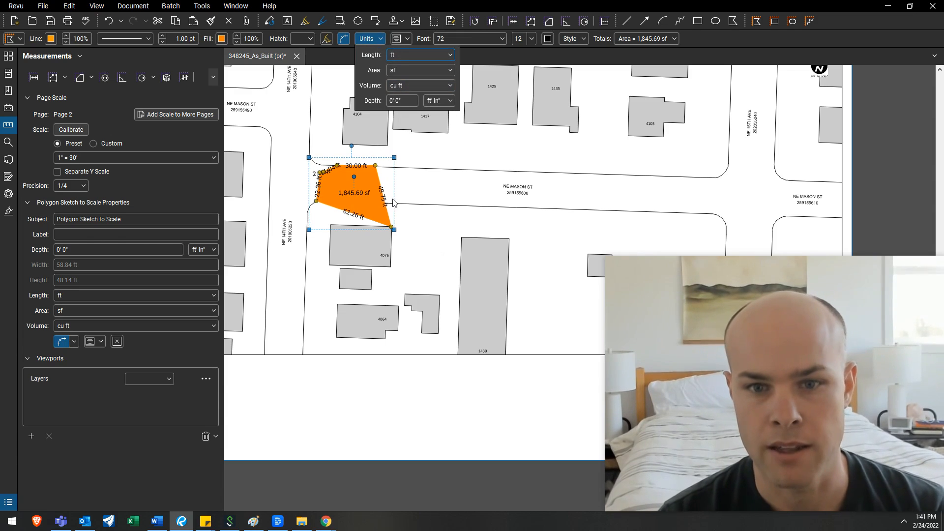
{"action": "key", "text": "Escape"}
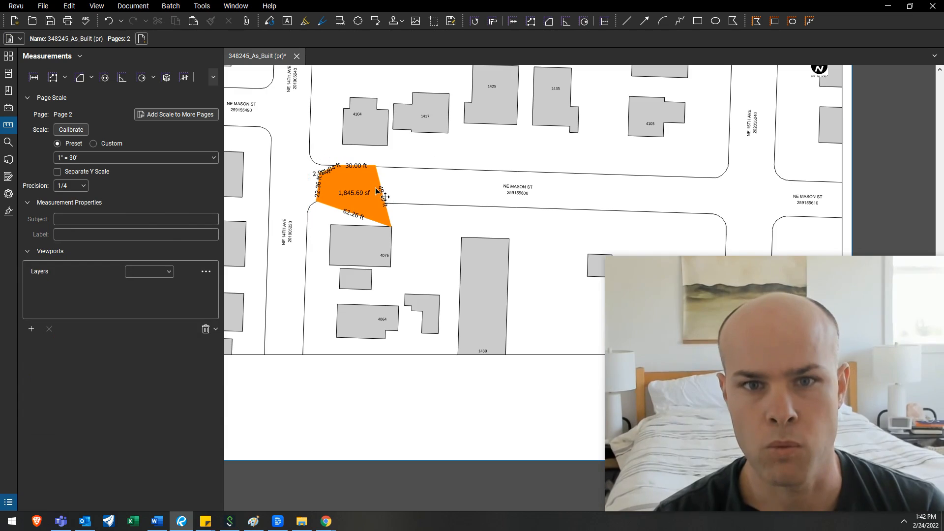
Step: Align the polygon's segment length labels horizontally
{"action": "left_click", "coordinate": [377, 198]}
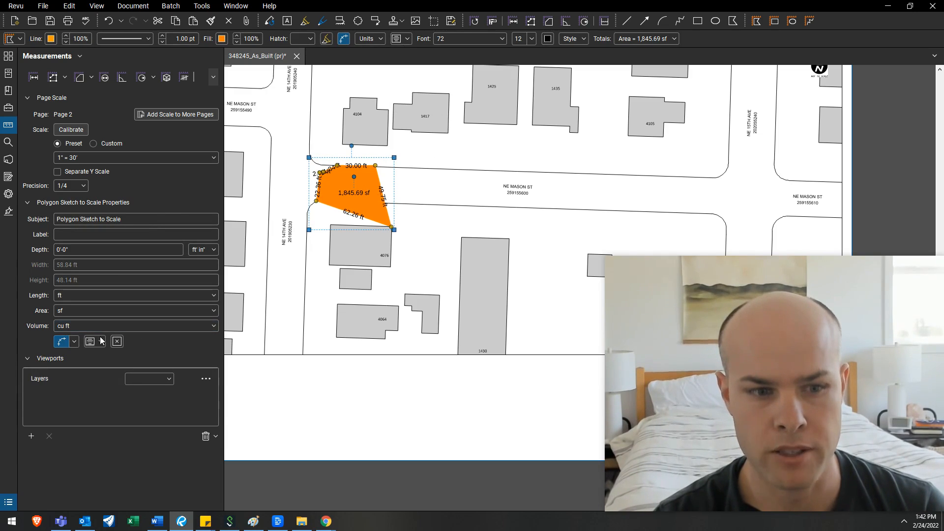
{"action": "left_click", "coordinate": [75, 343]}
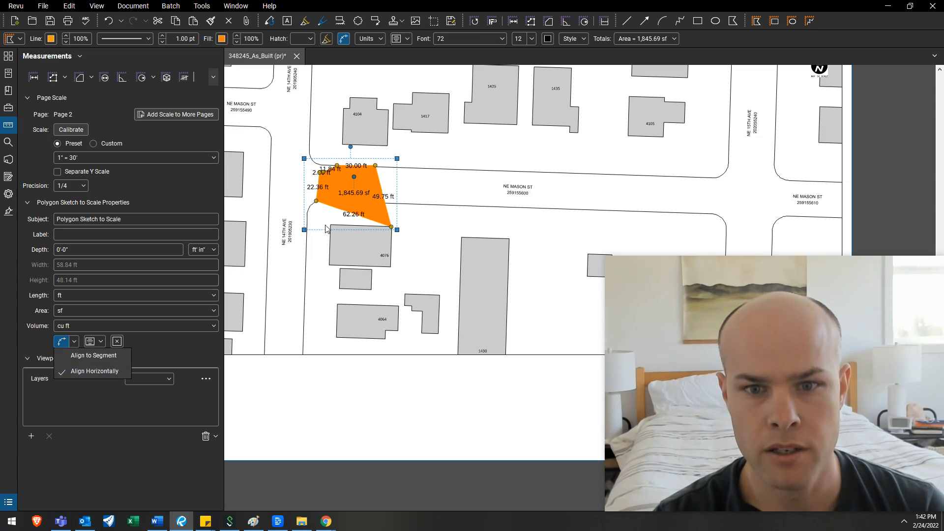
{"action": "left_click", "coordinate": [450, 235]}
Step: Stretch the polygon's southeast corner to building 1430 and align the length labels to their segments
{"action": "left_click_drag", "start_coordinate": [440, 234], "coordinate": [454, 250]}
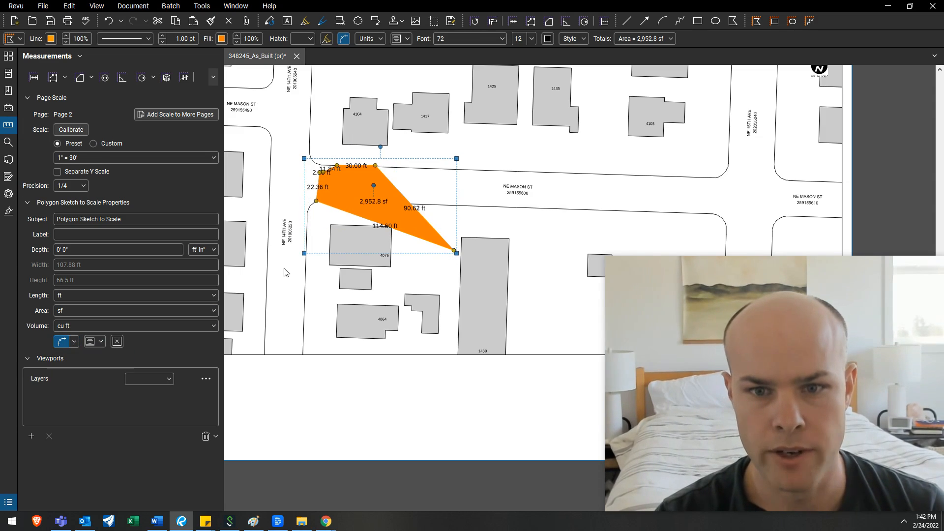
{"action": "left_click", "coordinate": [73, 341]}
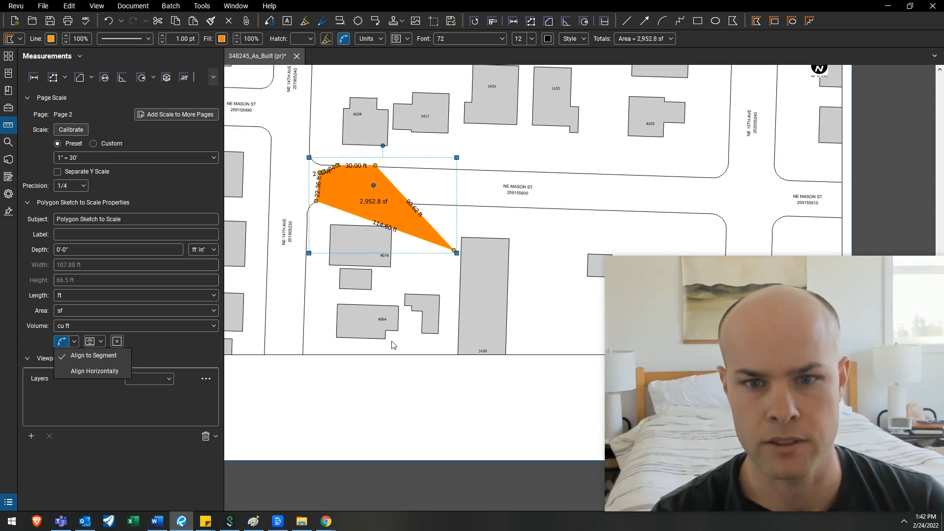
{"action": "left_click", "coordinate": [429, 316]}
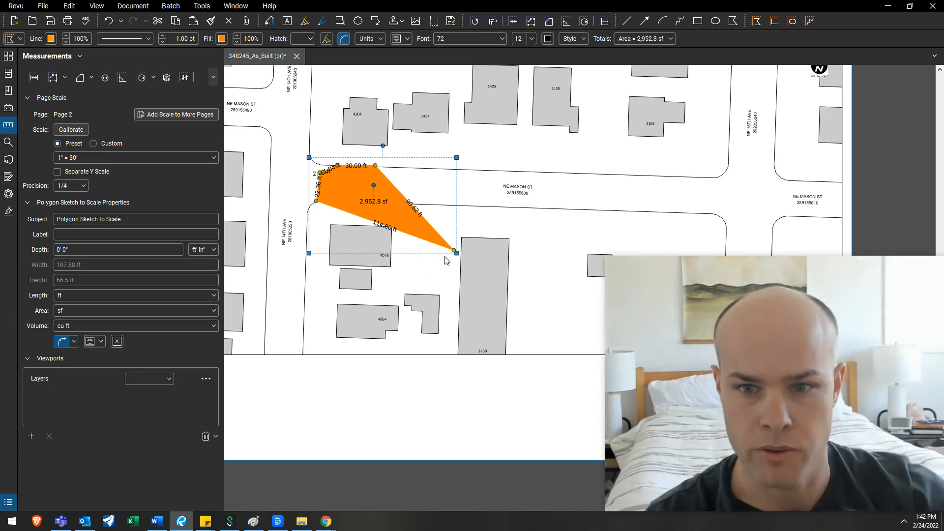
Step: Pull the polygon's southeast corner back to the south edge of NE Mason St and place a new legend for it below the plan
{"action": "left_click_drag", "start_coordinate": [454, 250], "coordinate": [388, 204]}
{"action": "left_click", "coordinate": [428, 202]}
{"action": "right_click", "coordinate": [373, 191]}
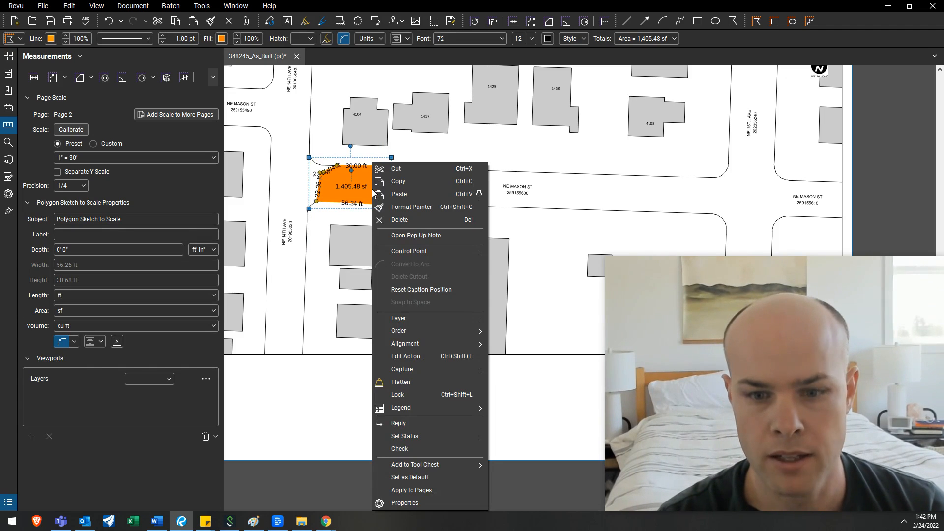
{"action": "mouse_move", "coordinate": [411, 407]}
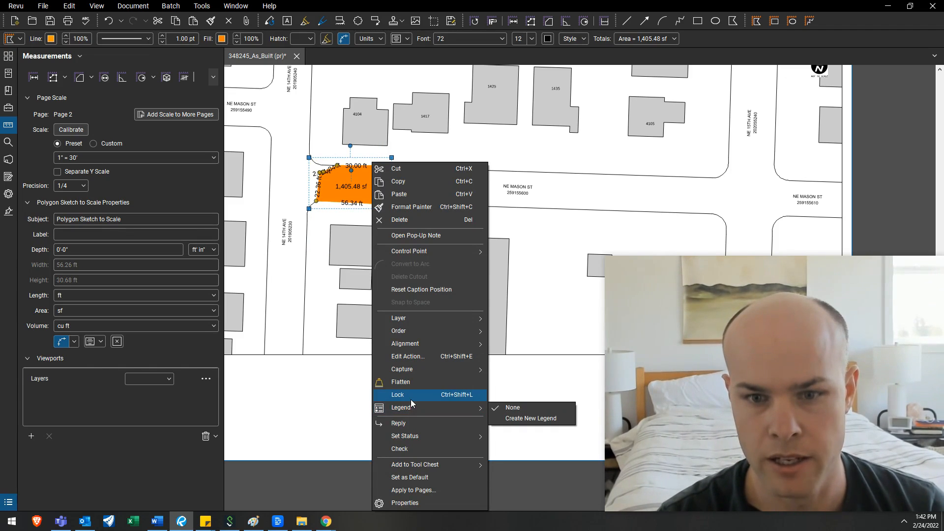
{"action": "left_click", "coordinate": [517, 422]}
{"action": "left_click", "coordinate": [306, 403]}
{"action": "left_click", "coordinate": [471, 378]}
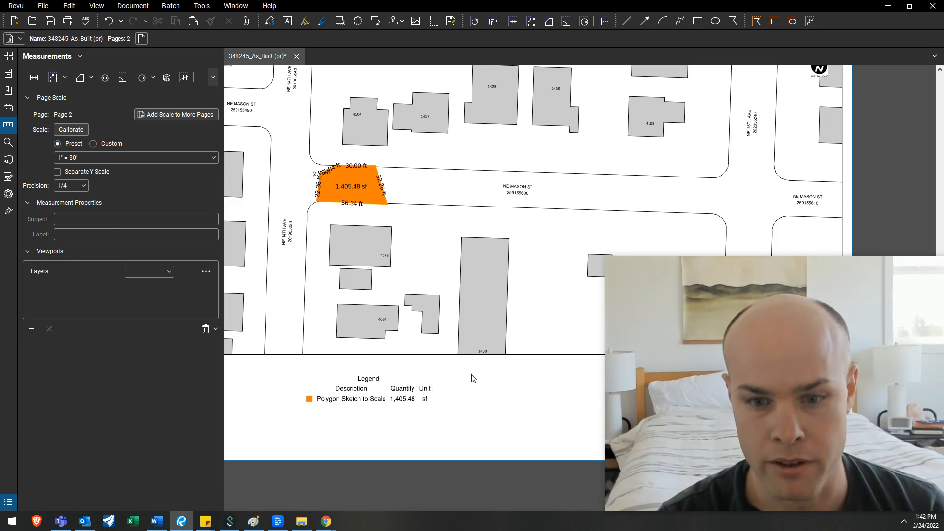
Step: Set the legend's Description column to use the markup Label
{"action": "left_click", "coordinate": [385, 385]}
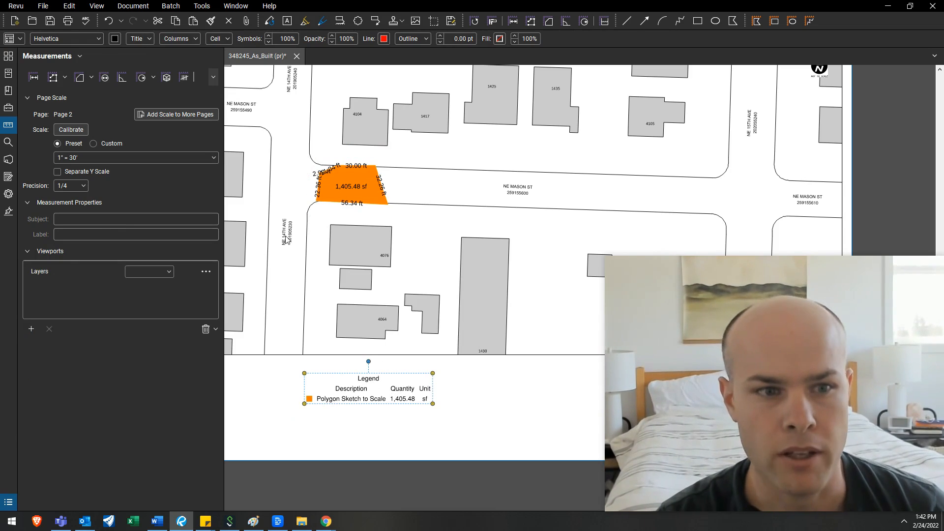
{"action": "left_click", "coordinate": [8, 194]}
{"action": "left_click", "coordinate": [137, 269]}
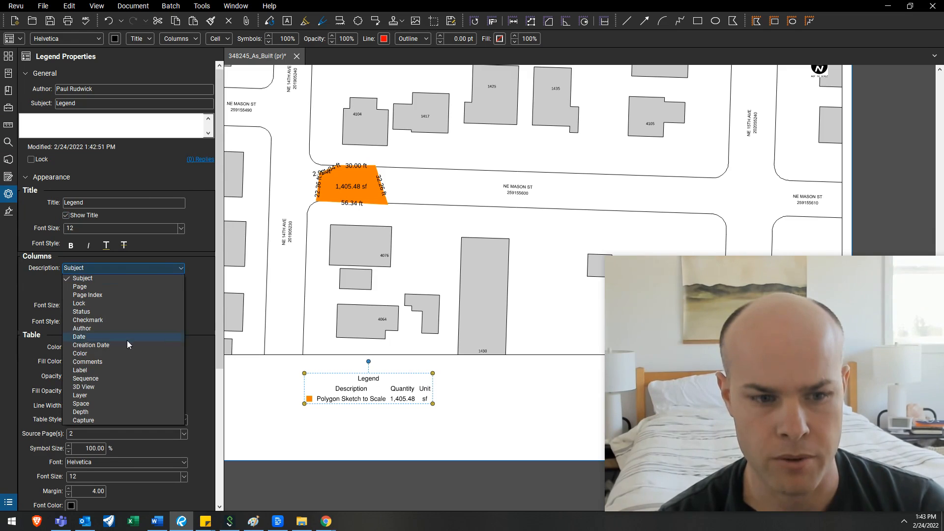
{"action": "left_click", "coordinate": [118, 376]}
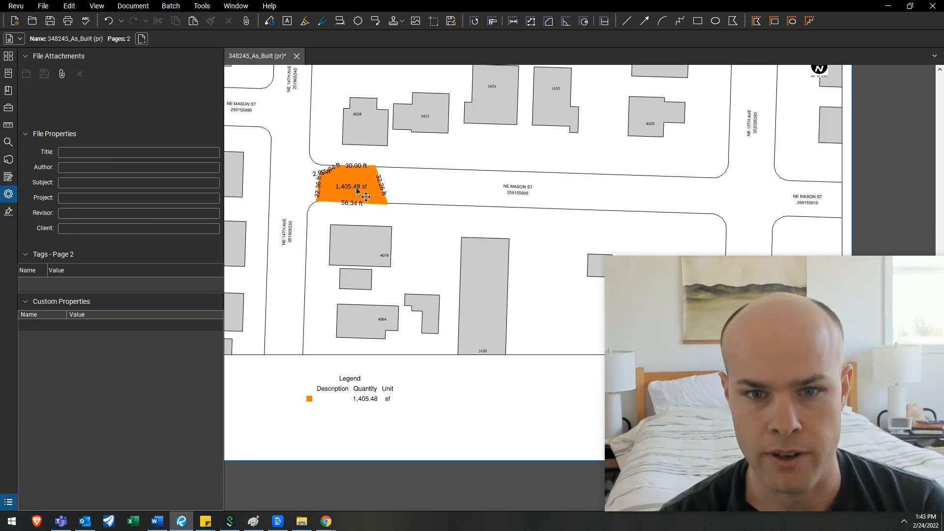
Step: Label the orange area polygon "Concrete"
{"action": "left_click", "coordinate": [358, 192]}
{"action": "left_click", "coordinate": [96, 117]}
{"action": "type", "text": "Concrete"}
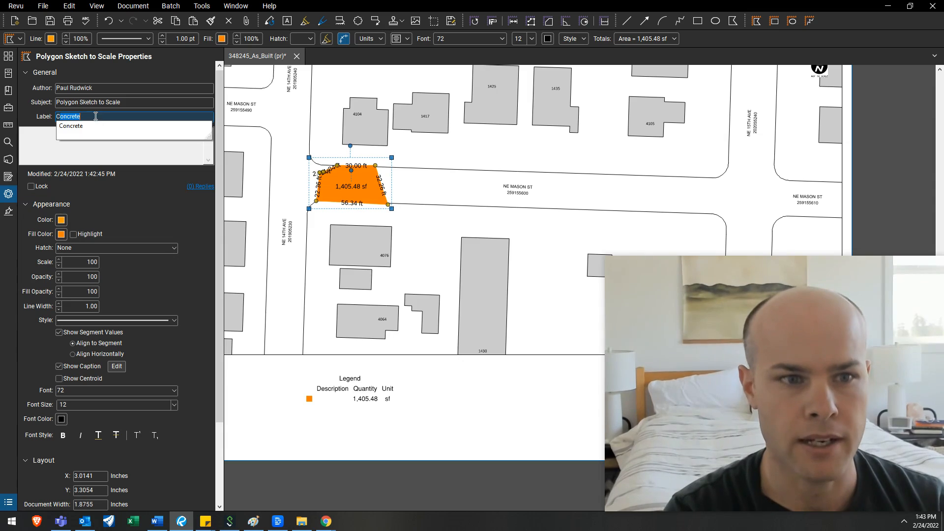
{"action": "key", "text": "Return"}
{"action": "left_click", "coordinate": [370, 220]}
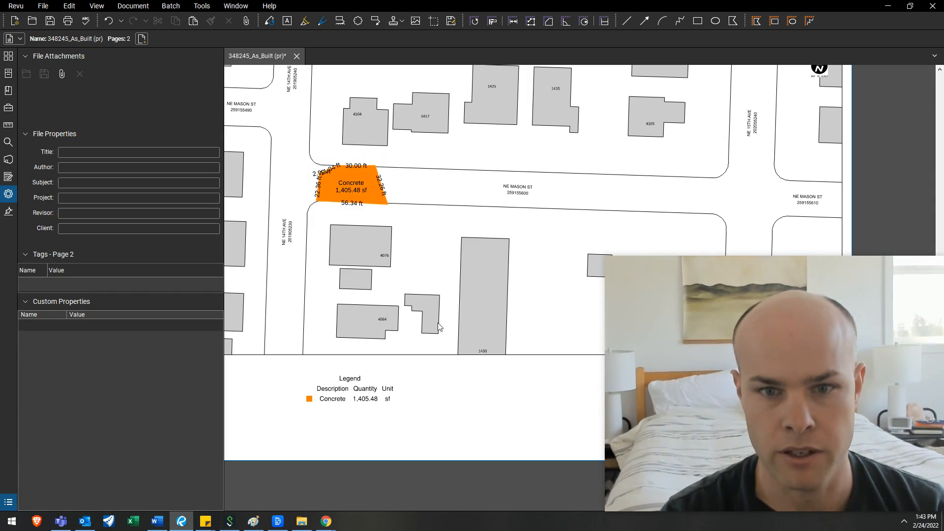
Step: Duplicate the Concrete polygon, place the copy east of it along NE Mason St, and stretch the copy's northeast corner outward
{"action": "left_click", "coordinate": [364, 196]}
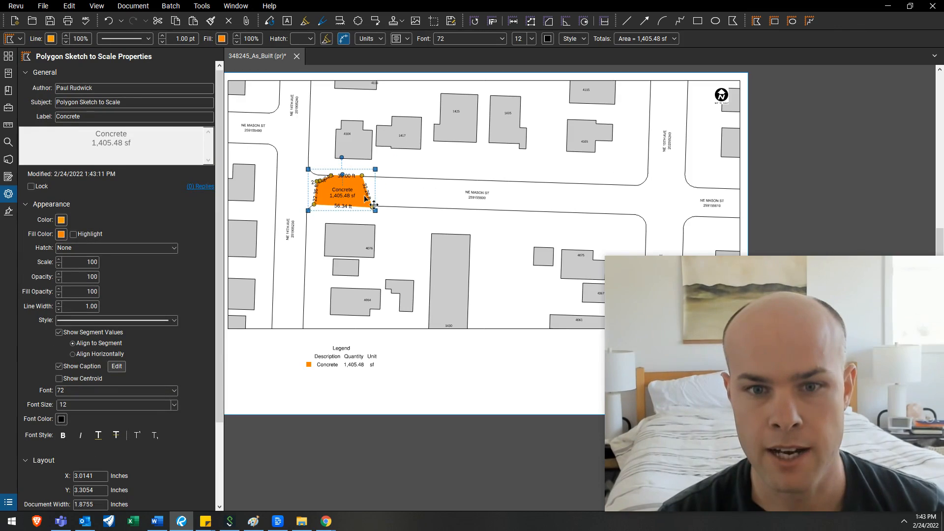
{"action": "key", "text": "ctrl+c"}
{"action": "key", "text": "ctrl+v"}
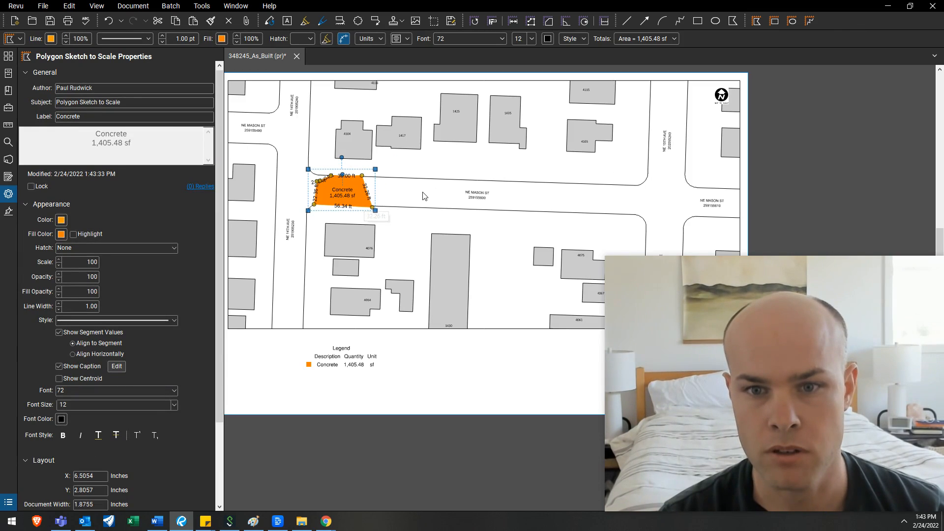
{"action": "left_click_drag", "start_coordinate": [442, 178], "coordinate": [421, 195]}
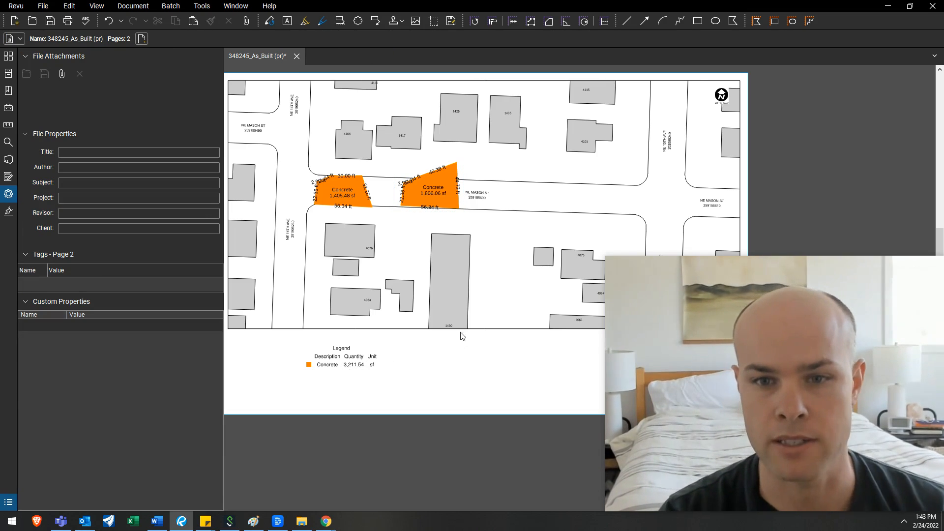
Step: Try the Highlight fill on the copied Concrete polygon and turn it off again
{"action": "left_click", "coordinate": [454, 193]}
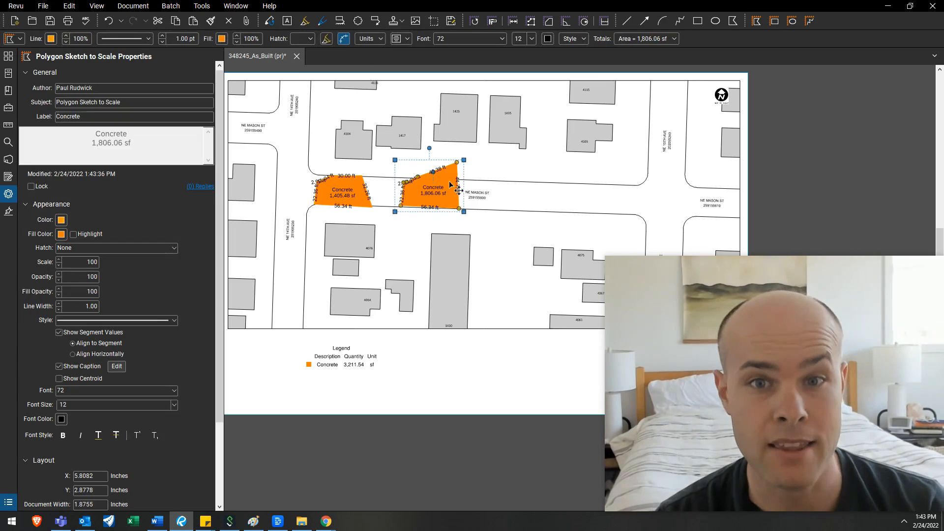
{"action": "left_click", "coordinate": [331, 39]}
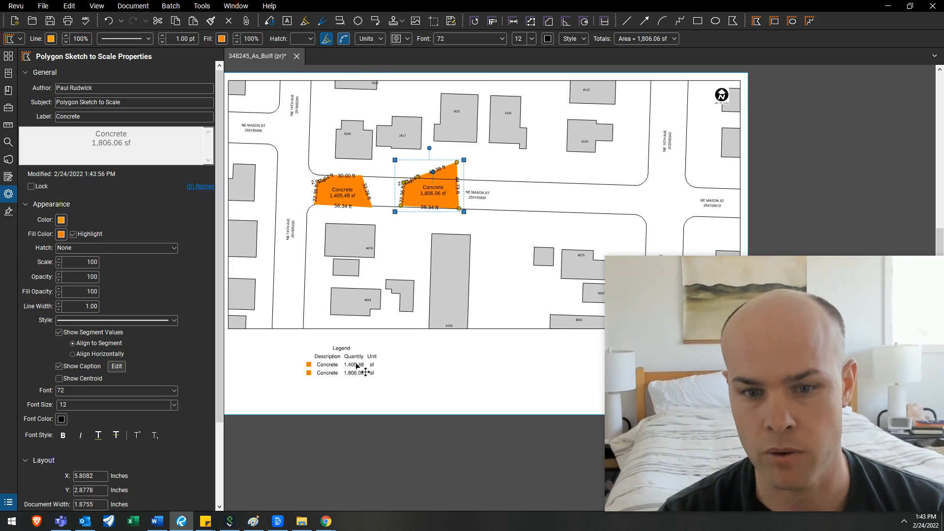
{"action": "left_click", "coordinate": [329, 42]}
Step: Try the labels "dirt" and lowercase "concrete" on the copied polygon
{"action": "left_click_drag", "start_coordinate": [82, 117], "coordinate": [40, 116]}
{"action": "type", "text": "dirt"}
{"action": "key", "text": "Return"}
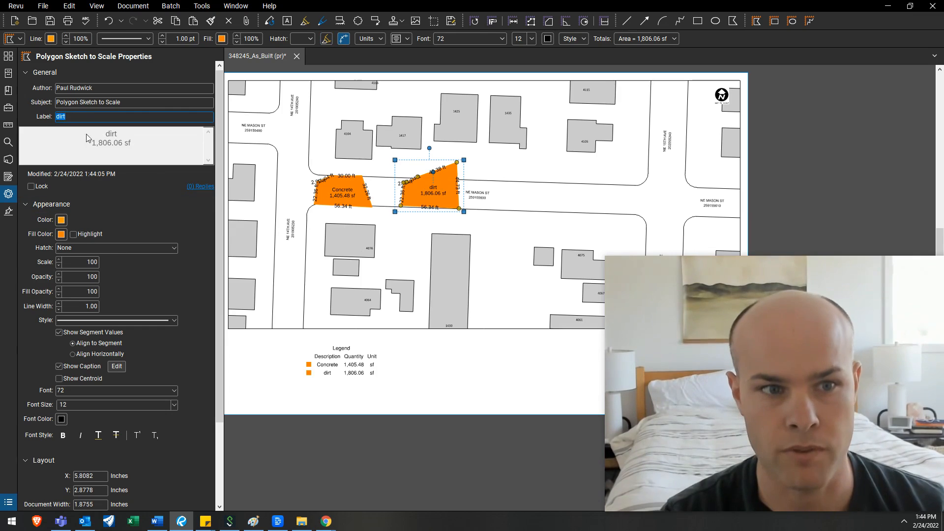
{"action": "type", "text": "concrete"}
{"action": "key", "text": "Return"}
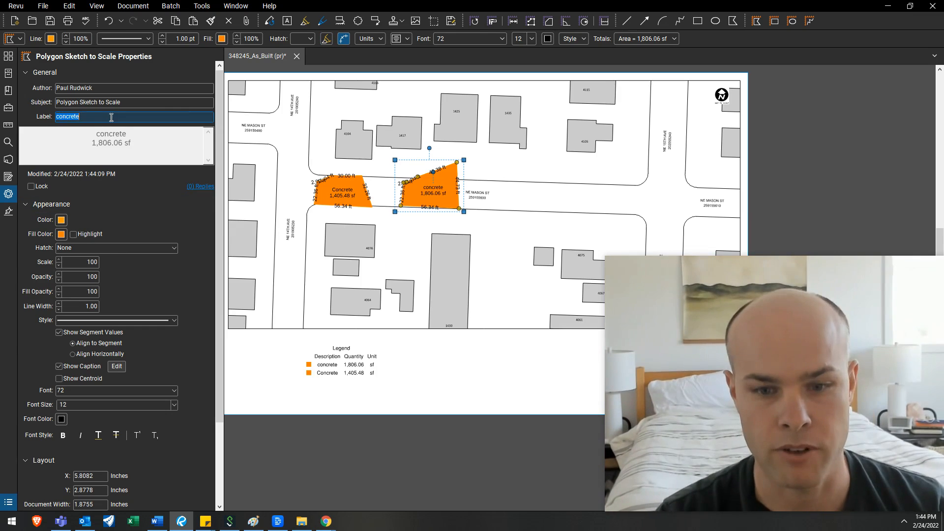
Step: Relabel the copied polygon "Concrete" with a capital C
{"action": "type", "text": "Concrete"}
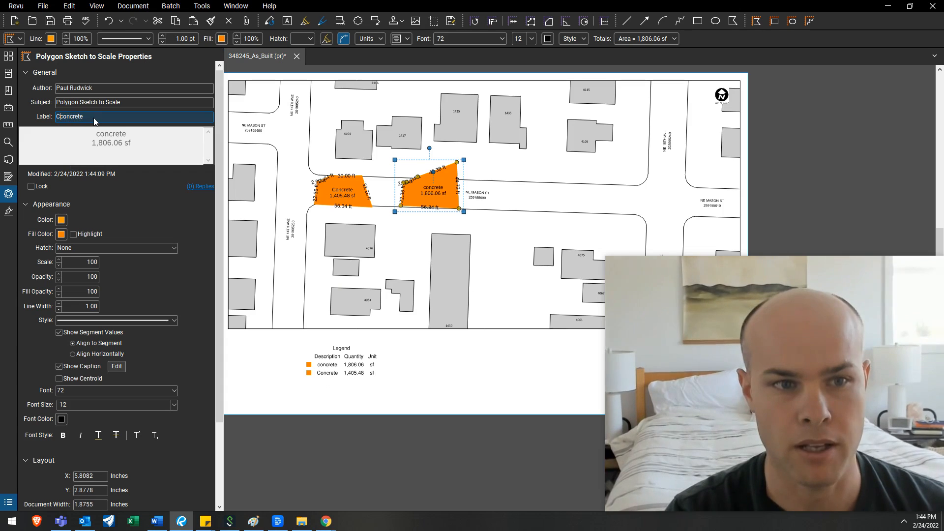
{"action": "key", "text": "Return"}
{"action": "left_click", "coordinate": [503, 323]}
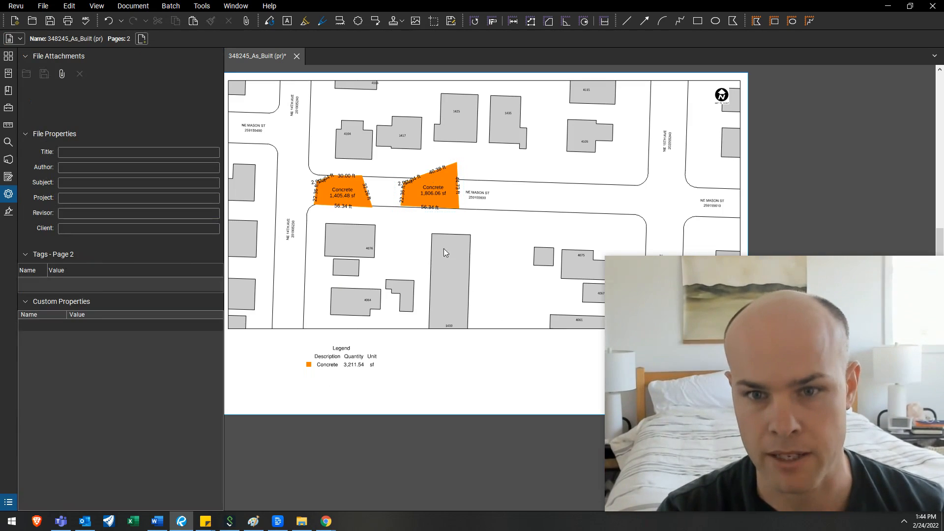
Step: Draw a four-sided Polygon Sketch to Scale of about 1,145 sf across NE Mason St, east of the two Concrete polygons
{"action": "left_click", "coordinate": [432, 205]}
{"action": "key", "text": "Escape"}
{"action": "left_click", "coordinate": [757, 23]}
{"action": "left_click", "coordinate": [557, 178]}
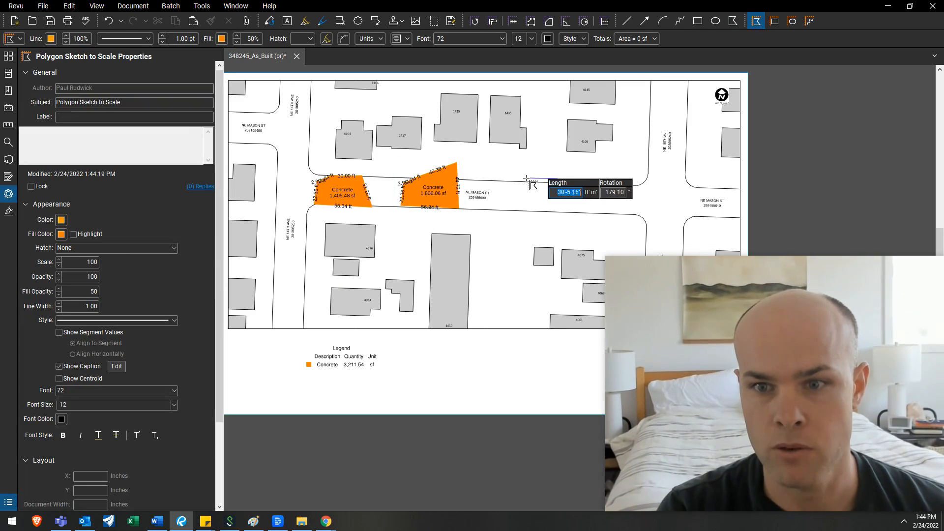
{"action": "left_click", "coordinate": [517, 178]}
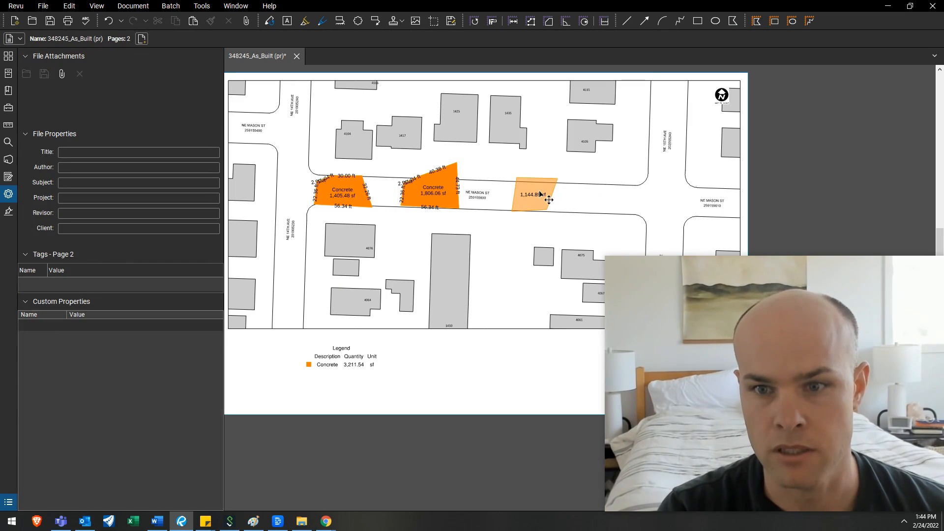
{"action": "left_click", "coordinate": [540, 194]}
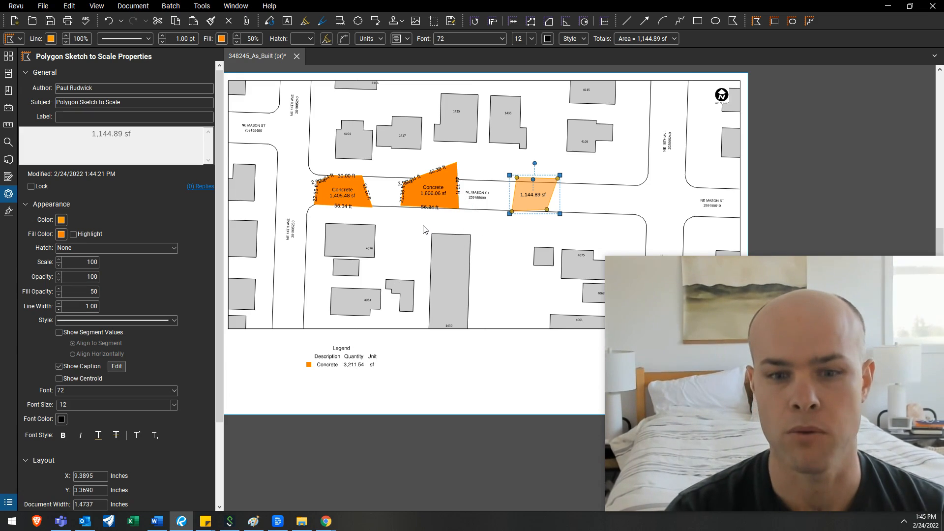
Step: Set the easternmost polygon's fill opacity to 100% and label it "Concrete"
{"action": "left_click", "coordinate": [260, 40]}
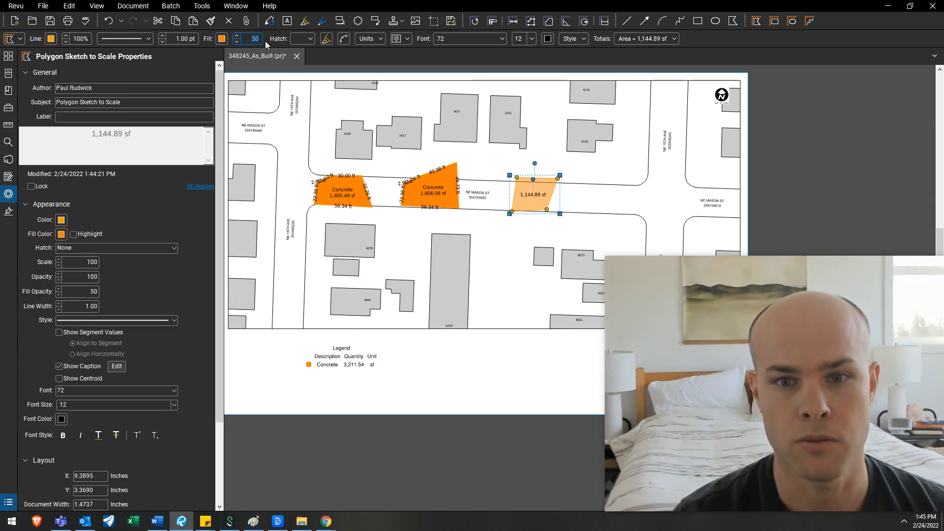
{"action": "left_click", "coordinate": [114, 115]}
{"action": "type", "text": "C"}
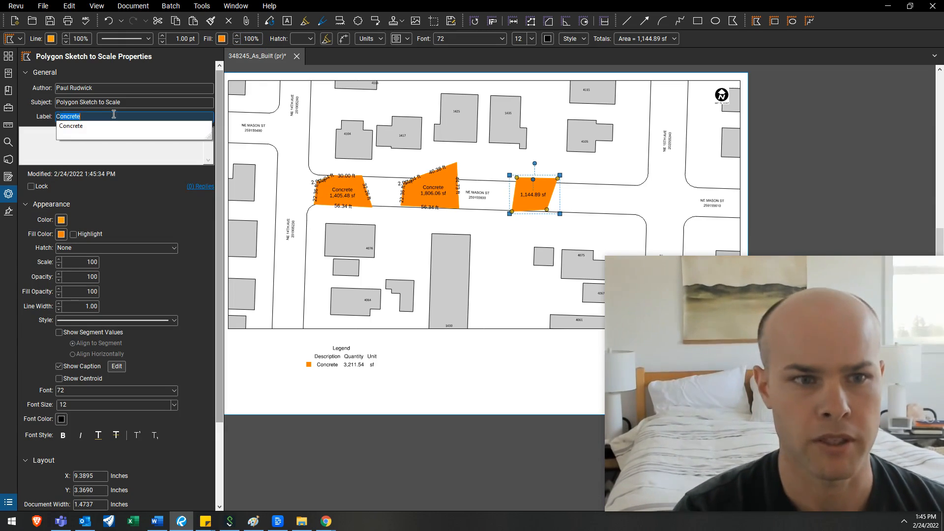
{"action": "type", "text": "oncrete"}
{"action": "key", "text": "Return"}
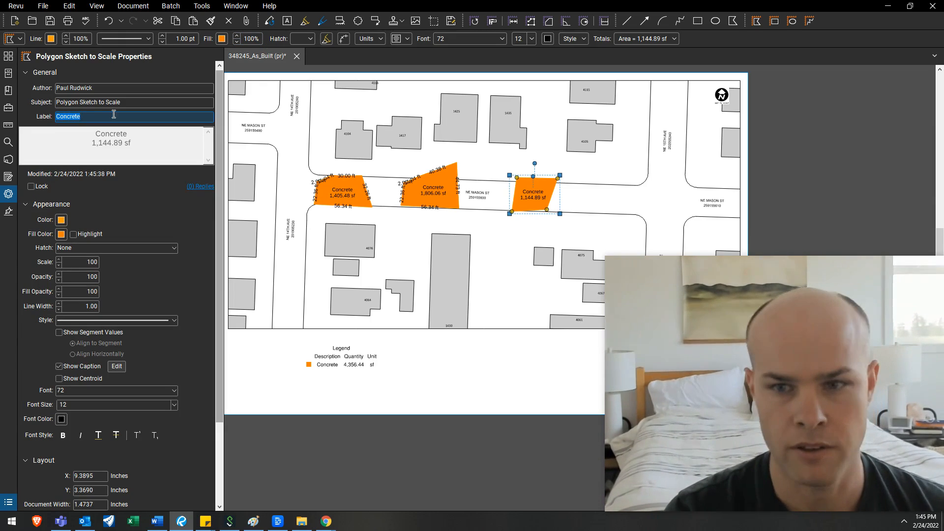
{"action": "left_click", "coordinate": [401, 232]}
Step: Clear the easternmost polygon's label and delete that polygon
{"action": "left_click", "coordinate": [547, 206]}
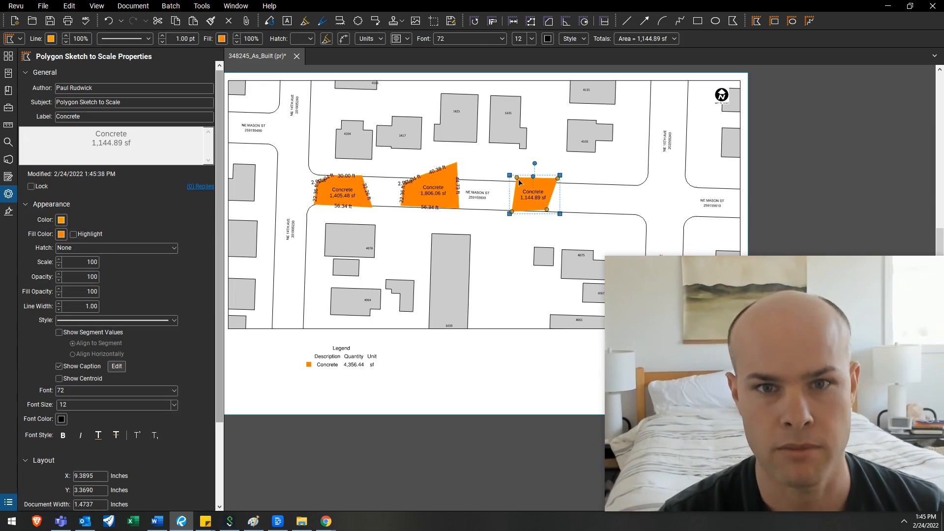
{"action": "left_click", "coordinate": [91, 115]}
{"action": "left_click_drag", "start_coordinate": [92, 114], "coordinate": [31, 116]}
{"action": "key", "text": "BackSpace"}
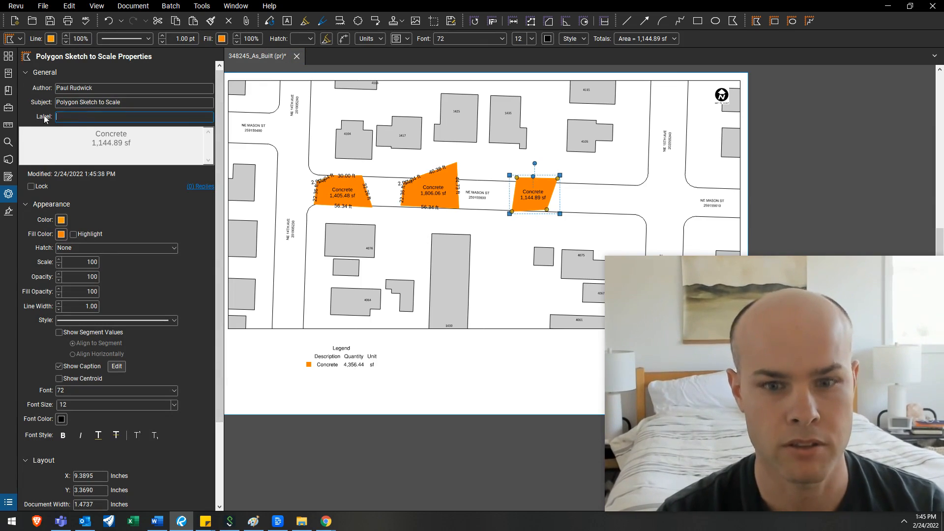
{"action": "left_click", "coordinate": [501, 192]}
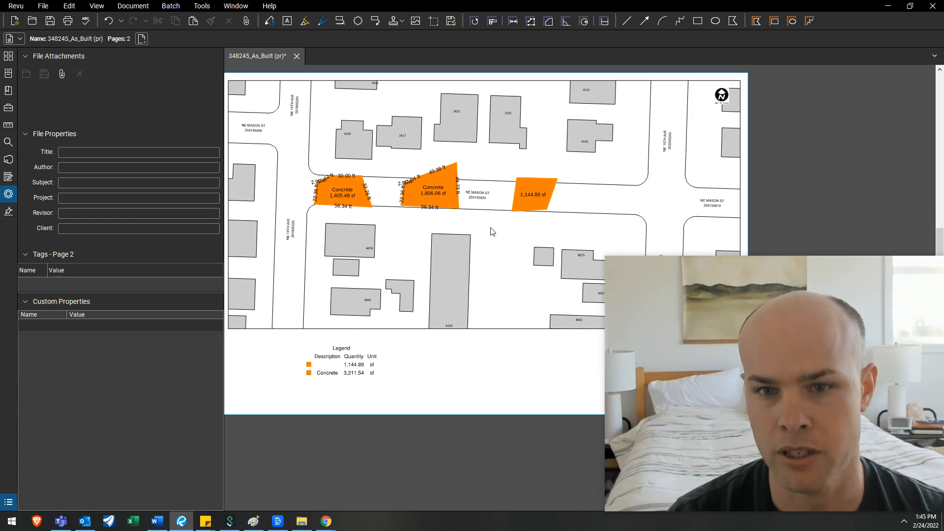
{"action": "left_click", "coordinate": [536, 197]}
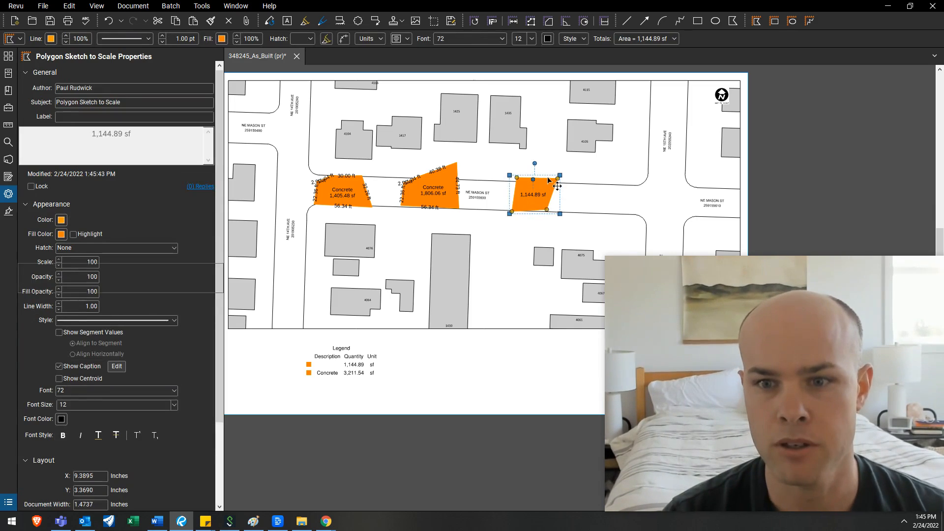
{"action": "key", "text": "Delete"}
Step: Draw a Polygon Sketch to Scale of about 1,490 sf on NE Mason St, east of the two Concrete polygons
{"action": "left_click", "coordinate": [757, 21]}
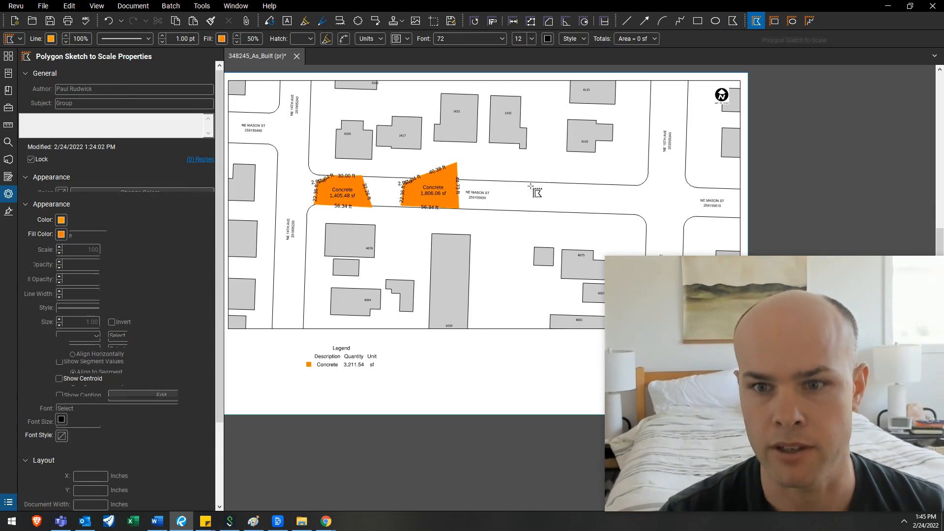
{"action": "left_click", "coordinate": [513, 203]}
{"action": "left_click", "coordinate": [516, 183]}
{"action": "left_click", "coordinate": [565, 181]}
{"action": "left_click", "coordinate": [567, 204]}
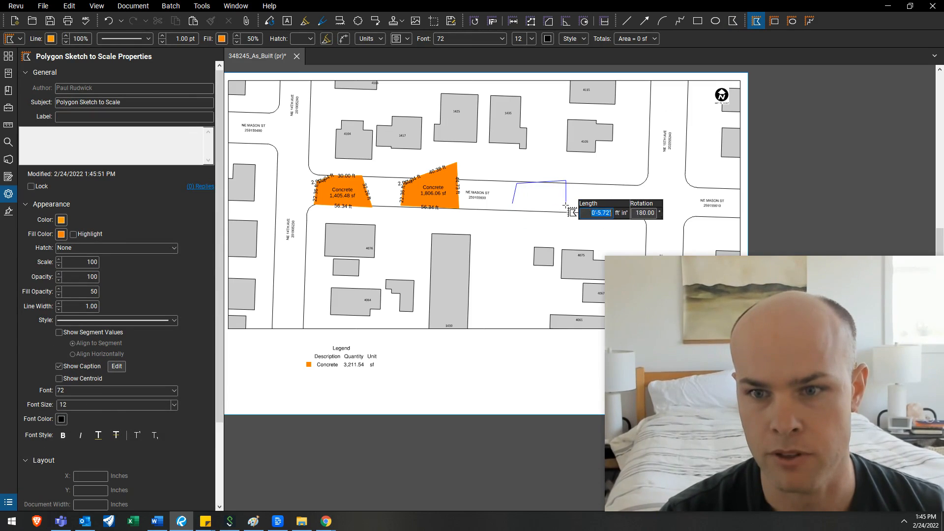
{"action": "double_click", "coordinate": [543, 219]}
Step: Select all three area polygons and place a new legend for them below the plan
{"action": "left_click", "coordinate": [300, 139]}
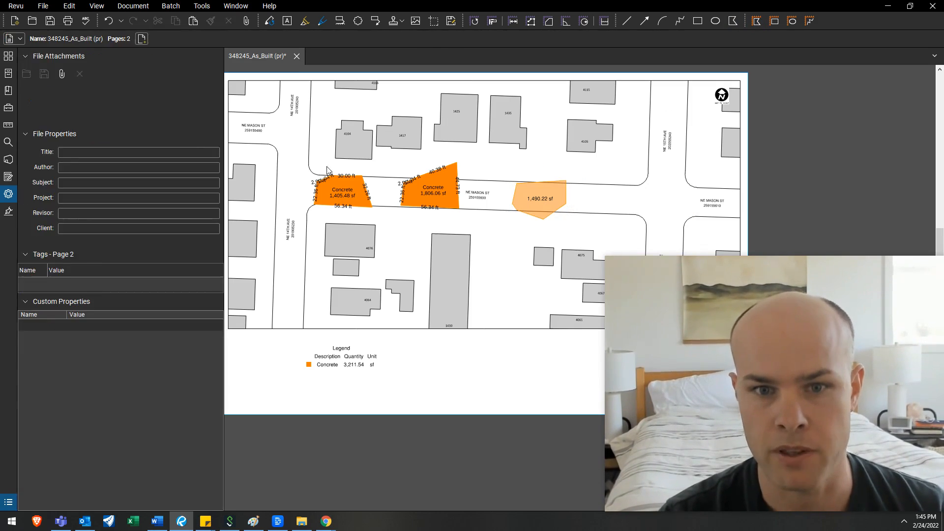
{"action": "left_click_drag", "start_coordinate": [300, 139], "coordinate": [588, 259]}
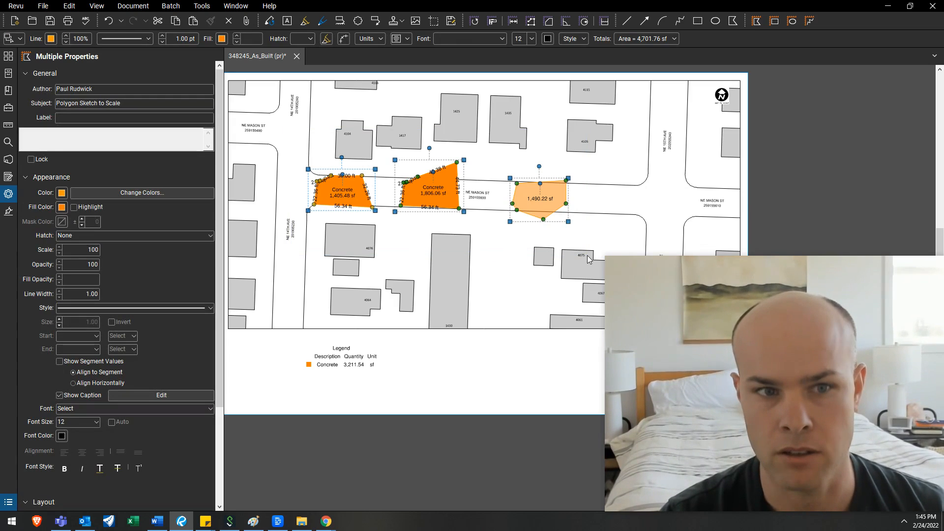
{"action": "right_click", "coordinate": [447, 190]}
{"action": "mouse_move", "coordinate": [499, 393]}
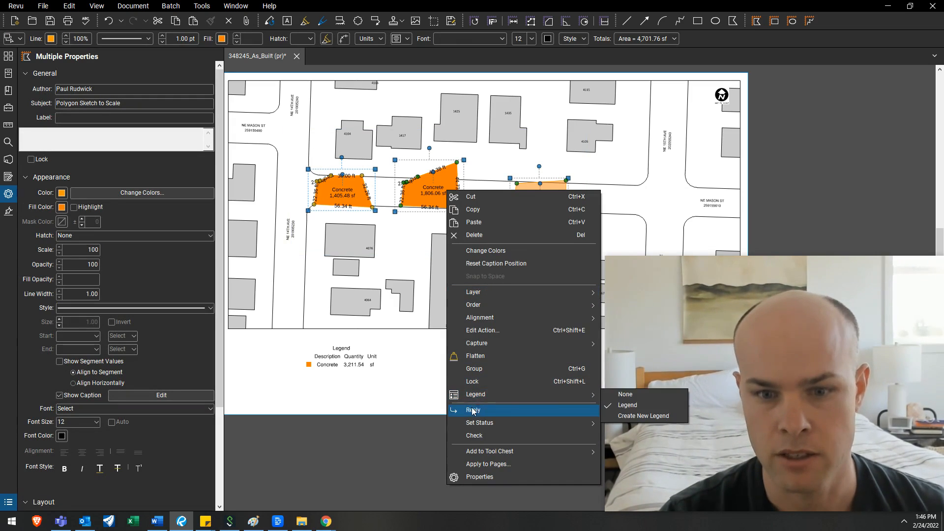
{"action": "left_click", "coordinate": [552, 394]}
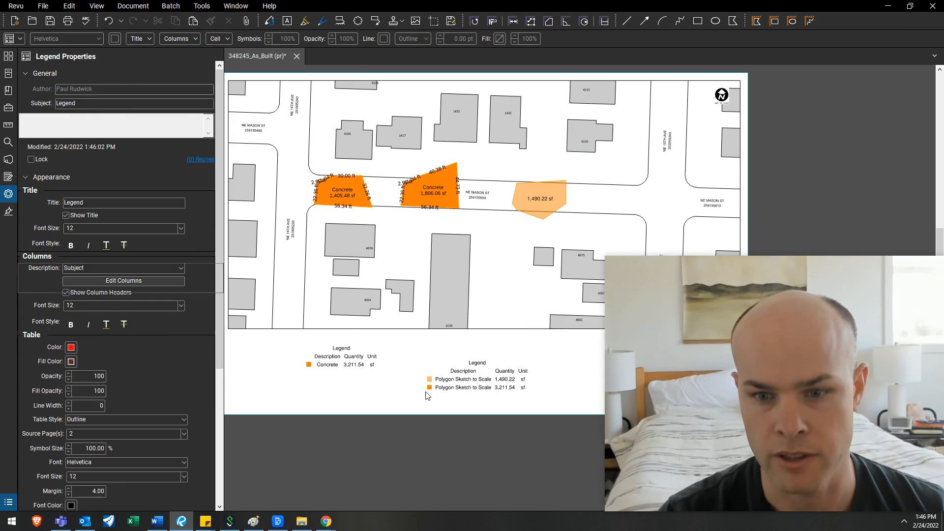
{"action": "left_click", "coordinate": [447, 377]}
{"action": "key", "text": "Escape"}
Step: Delete the old legend that lists only the Concrete areas
{"action": "left_click", "coordinate": [349, 356]}
{"action": "key", "text": "Delete"}
{"action": "left_click", "coordinate": [435, 198]}
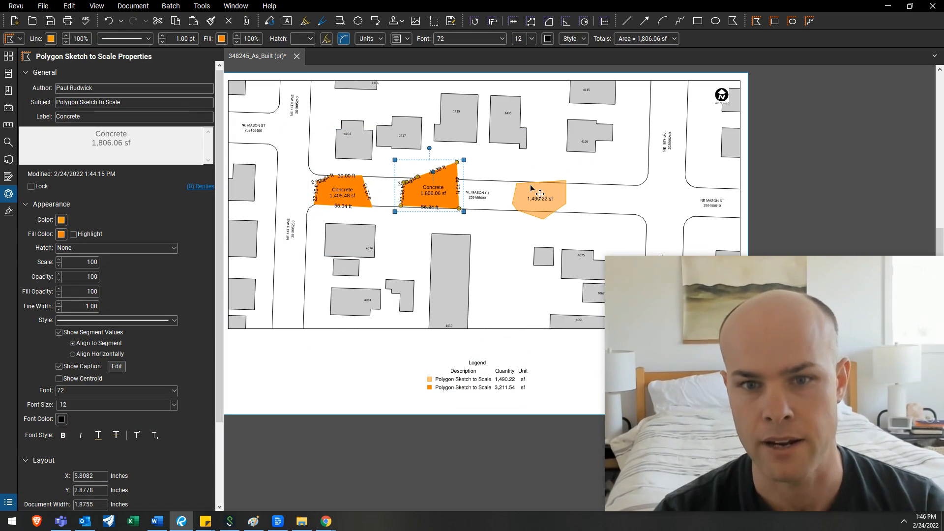
{"action": "key", "text": "Escape"}
Step: Set the new legend's Description column to Label
{"action": "left_click", "coordinate": [487, 388]}
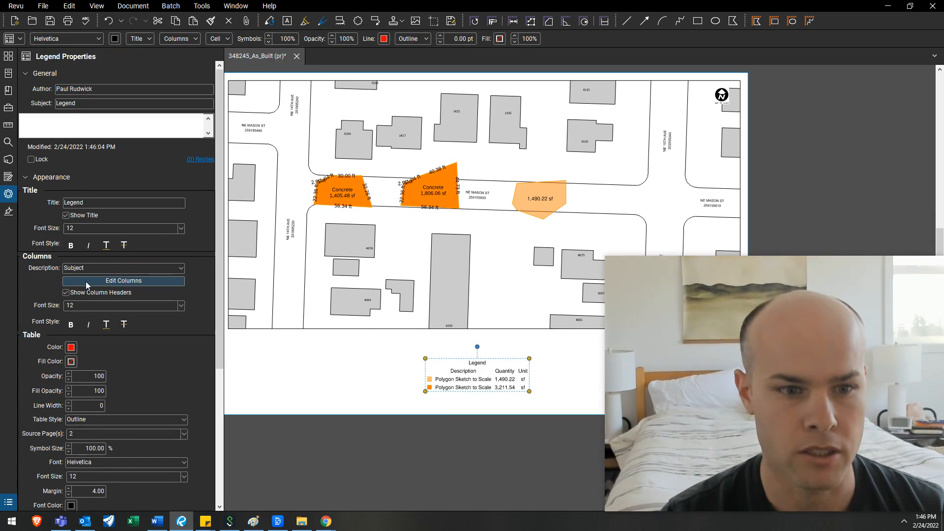
{"action": "left_click", "coordinate": [95, 270]}
{"action": "left_click", "coordinate": [93, 369]}
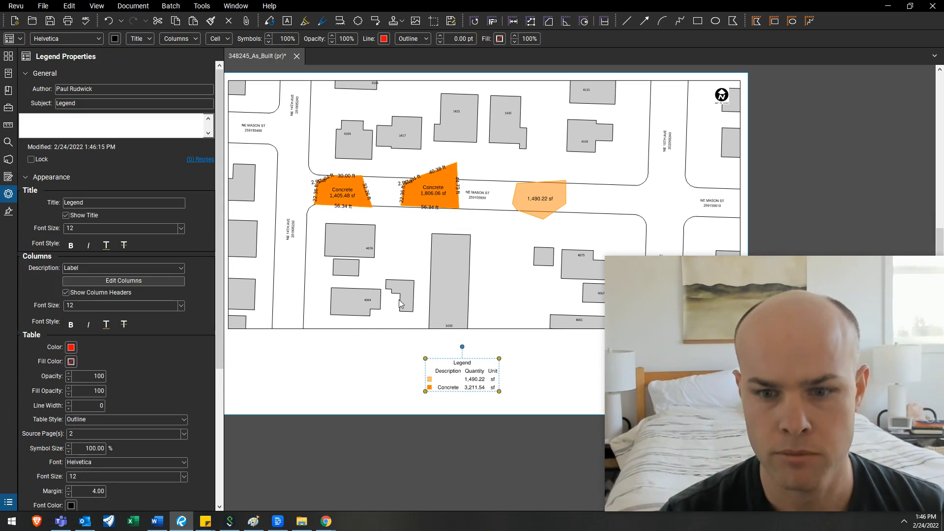
Step: Label the lighter orange polygon "Asphalt" and move the legend farther west below the plan
{"action": "left_click", "coordinate": [545, 195]}
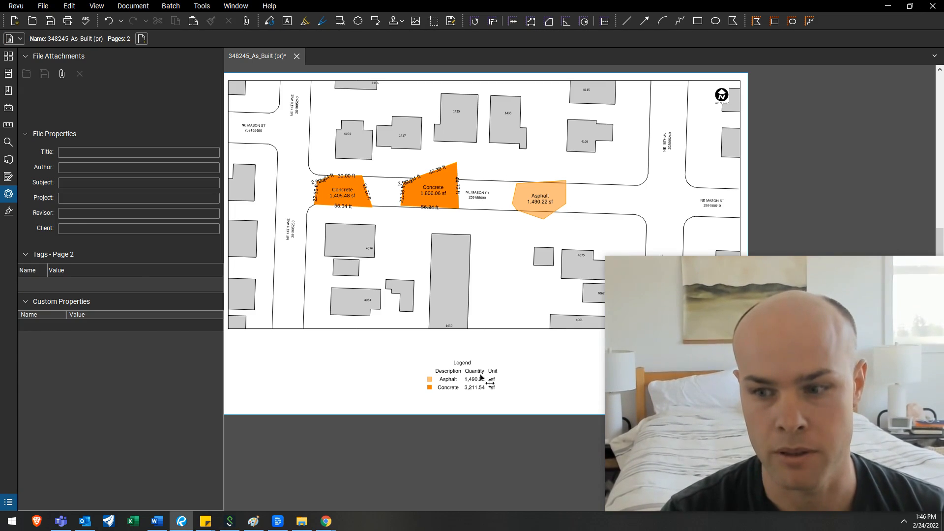
{"action": "left_click_drag", "start_coordinate": [482, 378], "coordinate": [367, 359]}
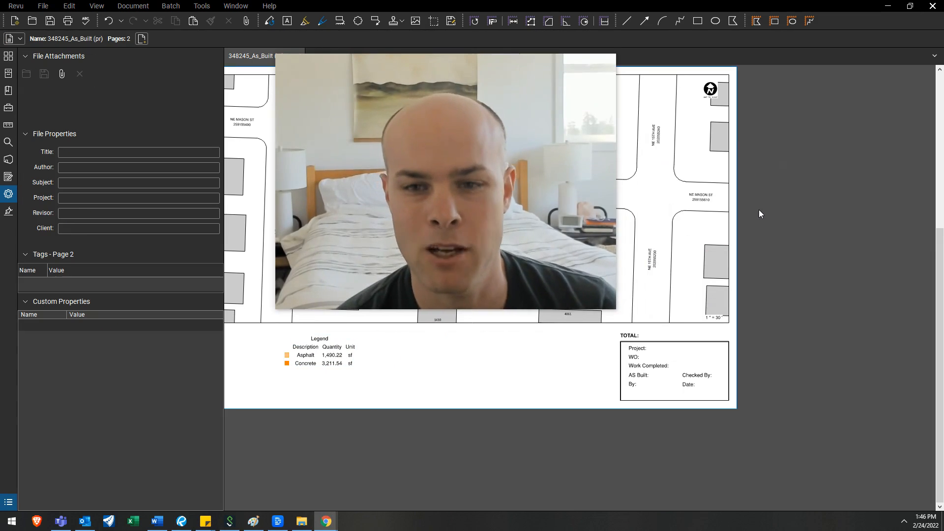